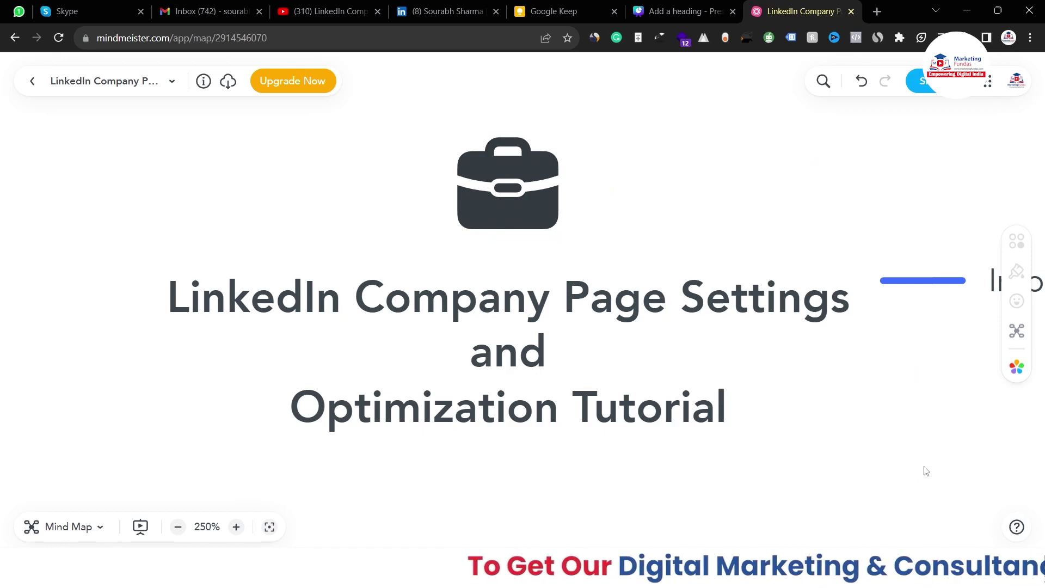
Expand the Important Settings node in the mind map to reveal Organic Promotion and Paid Promotions
{"action": "left_click_drag", "start_coordinate": [914, 466], "coordinate": [440, 482]}
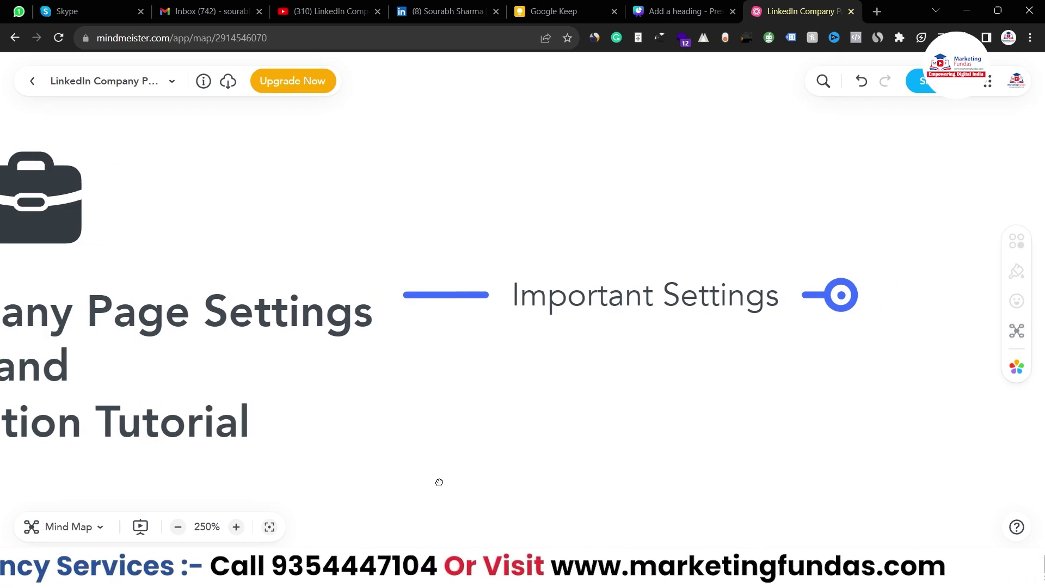
{"action": "left_click", "coordinate": [832, 316]}
{"action": "left_click_drag", "start_coordinate": [674, 415], "coordinate": [481, 422]}
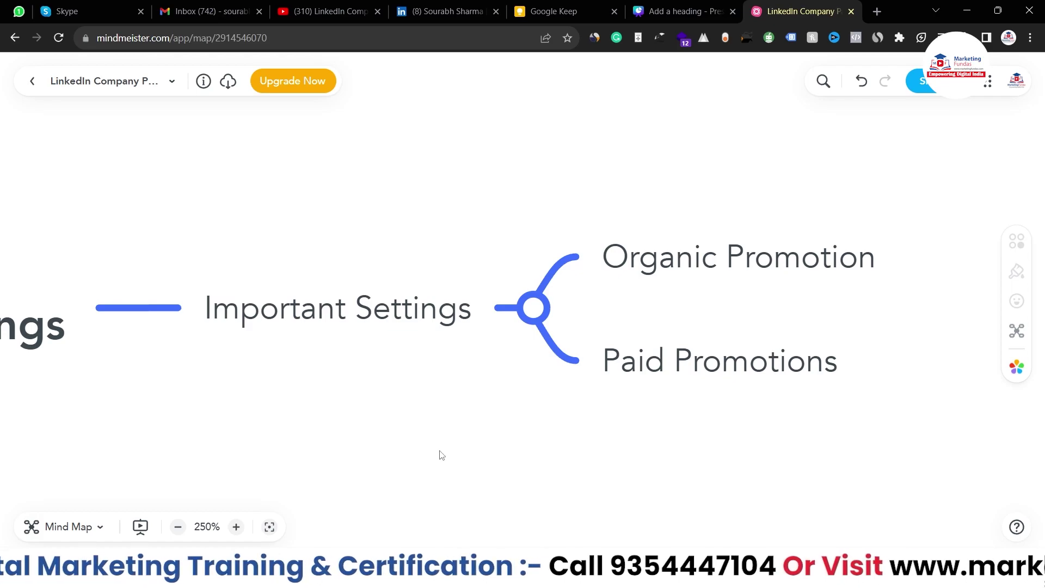
{"action": "left_click_drag", "start_coordinate": [432, 450], "coordinate": [542, 447]}
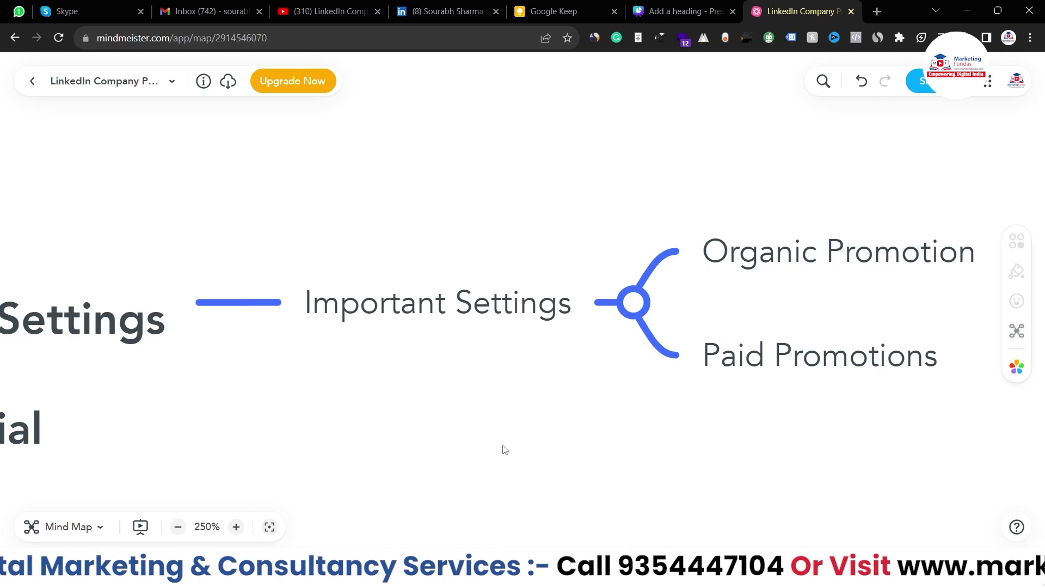
Switch to the LinkedIn profile and go to the home feed via the LinkedIn logo
{"action": "key", "text": "ctrl+5"}
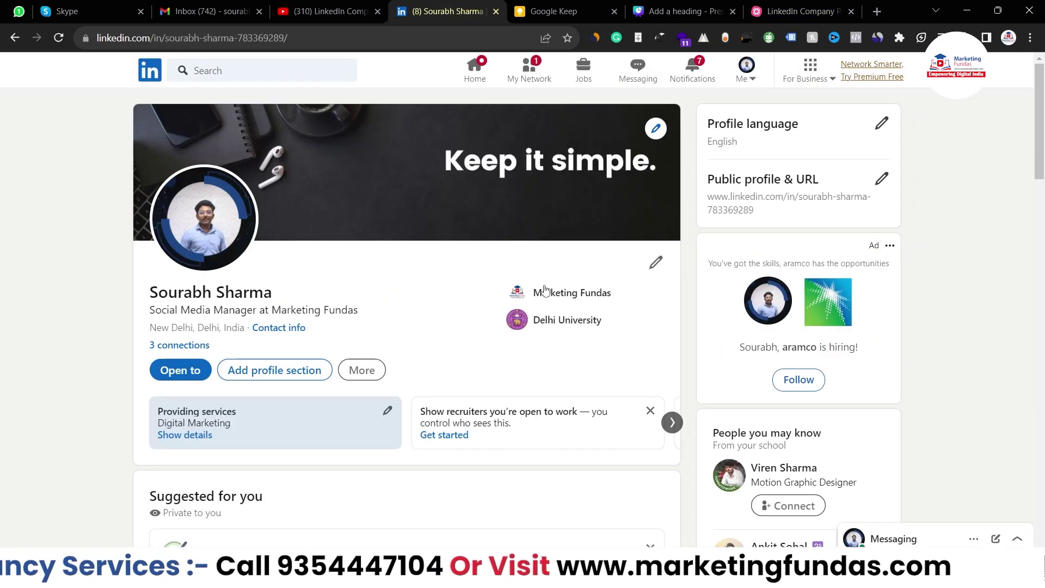
{"action": "left_click_drag", "start_coordinate": [1040, 126], "coordinate": [1009, 120]}
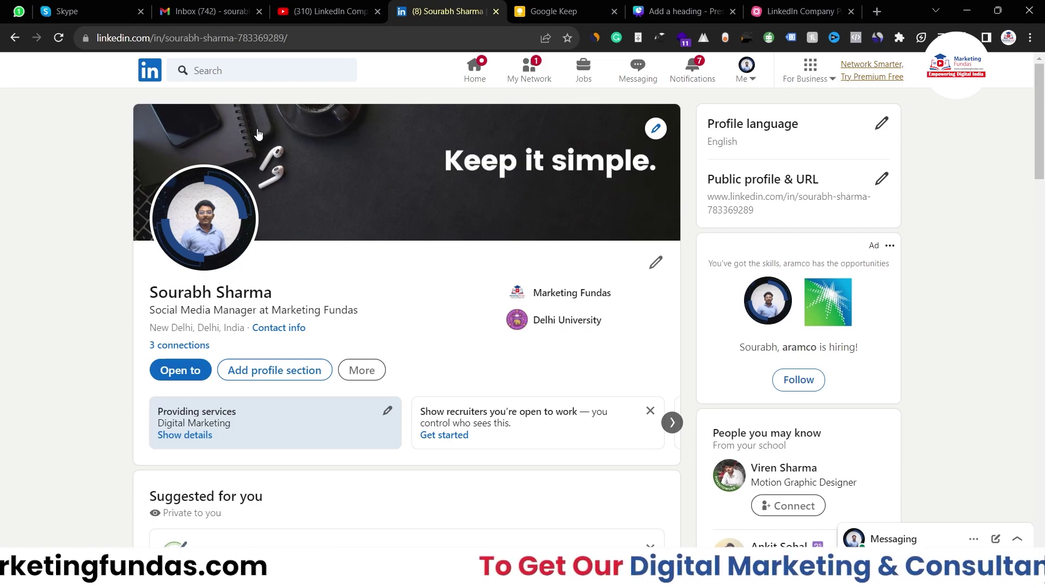
{"action": "left_click", "coordinate": [145, 77]}
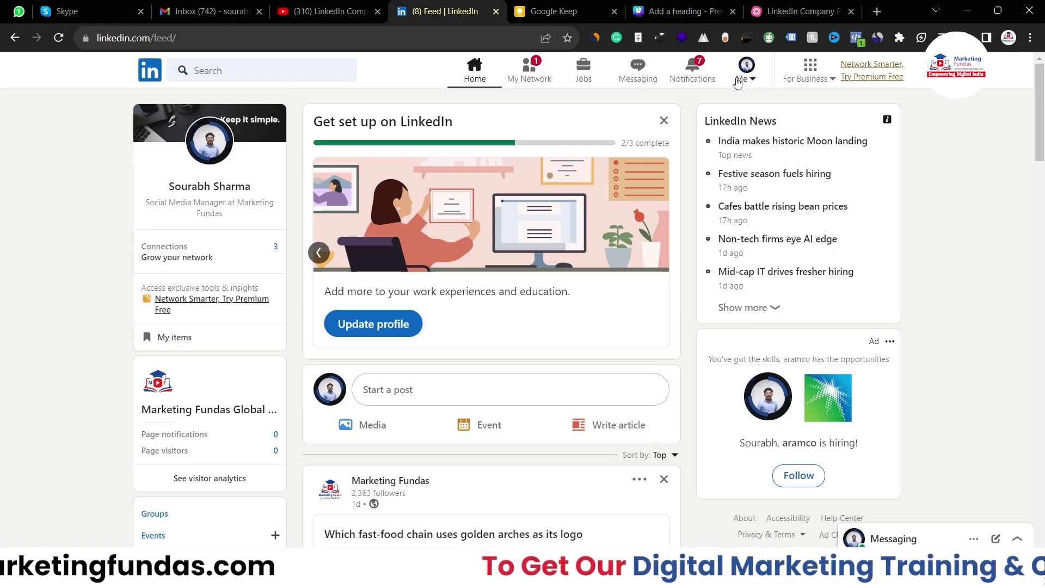
From the Me menu, open the Marketing Fundas Global Demo company page under Manage
{"action": "left_click", "coordinate": [747, 79]}
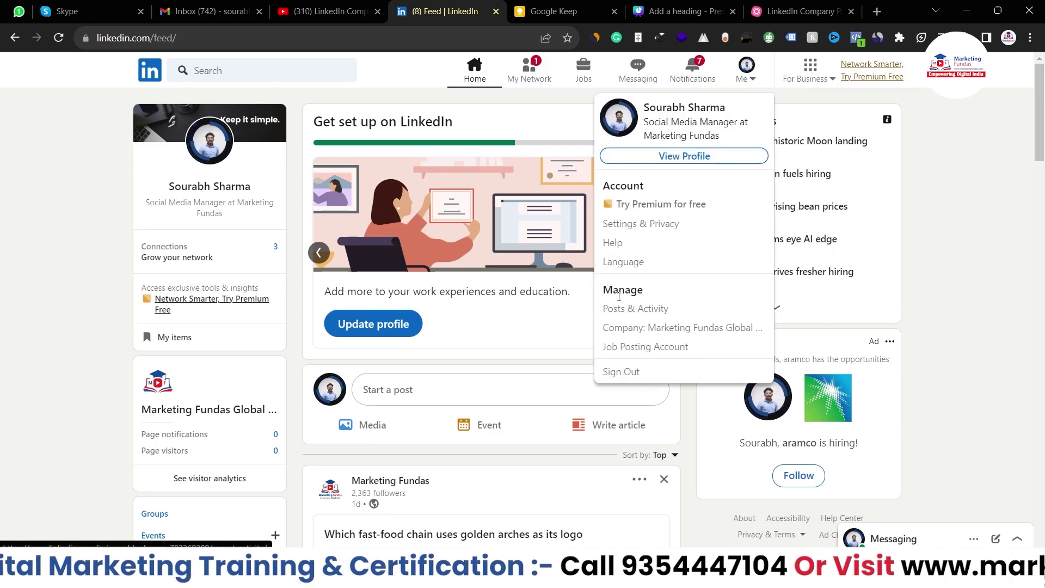
{"action": "left_click_drag", "start_coordinate": [603, 290], "coordinate": [637, 291]}
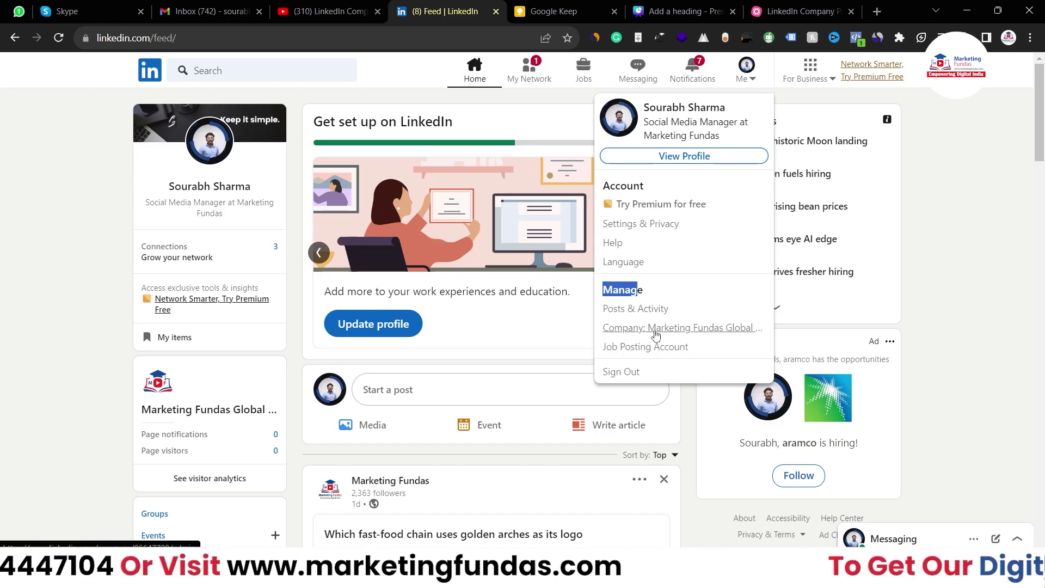
{"action": "left_click", "coordinate": [686, 333]}
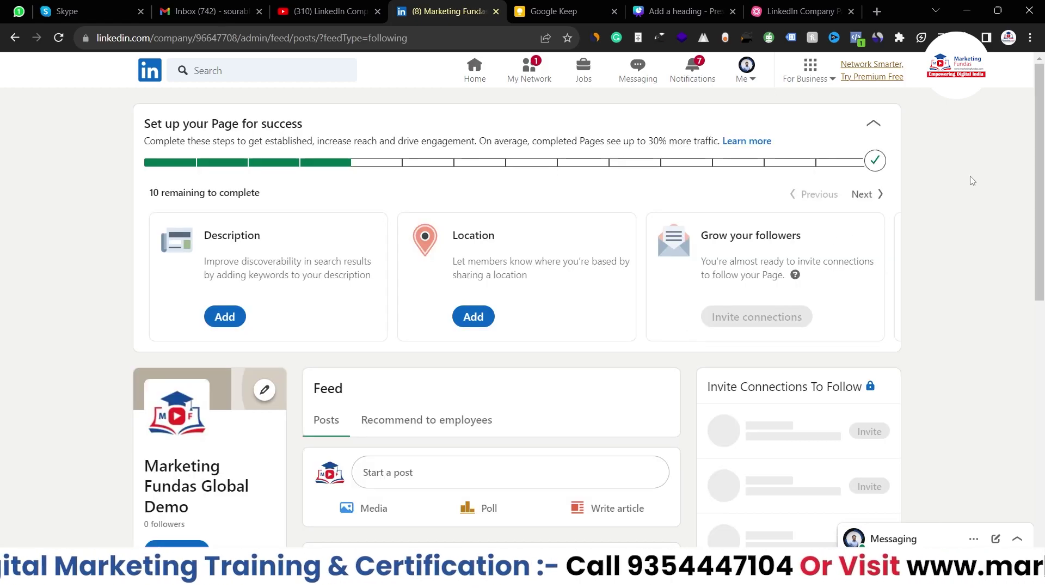
{"action": "scroll", "coordinate": [1044, 193], "scroll_direction": "down", "scroll_amount": 1}
{"action": "scroll", "coordinate": [1043, 193], "scroll_direction": "up", "scroll_amount": 1}
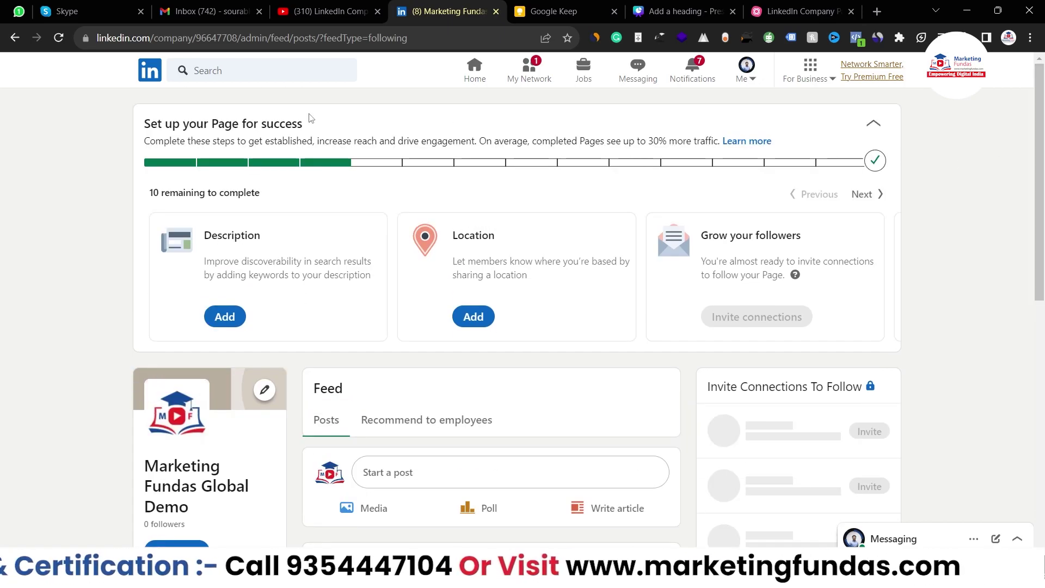
{"action": "left_click_drag", "start_coordinate": [142, 124], "coordinate": [309, 129]}
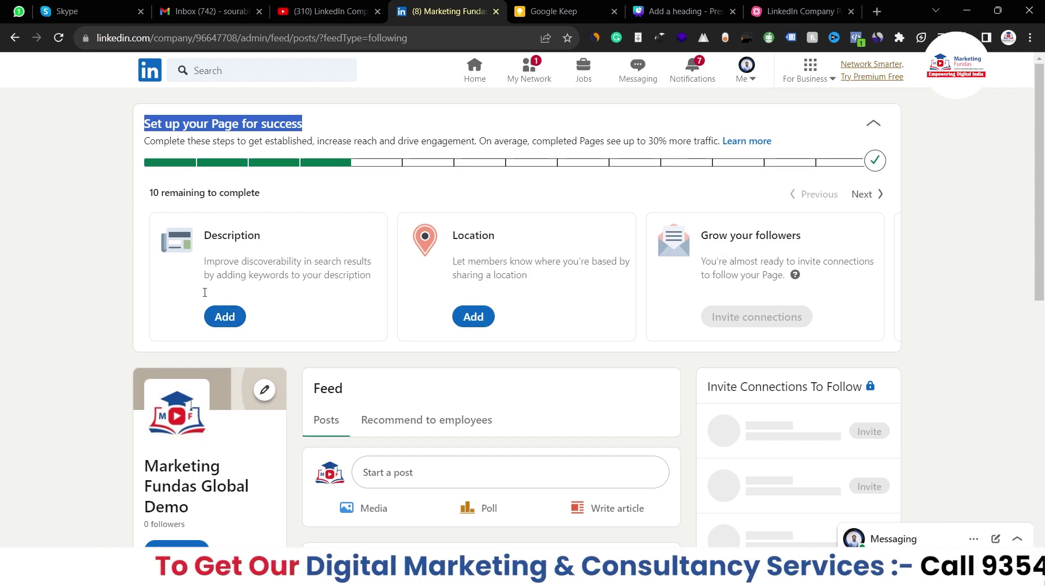
Open the Overview editor and focus the empty company Description field
{"action": "left_click", "coordinate": [231, 320]}
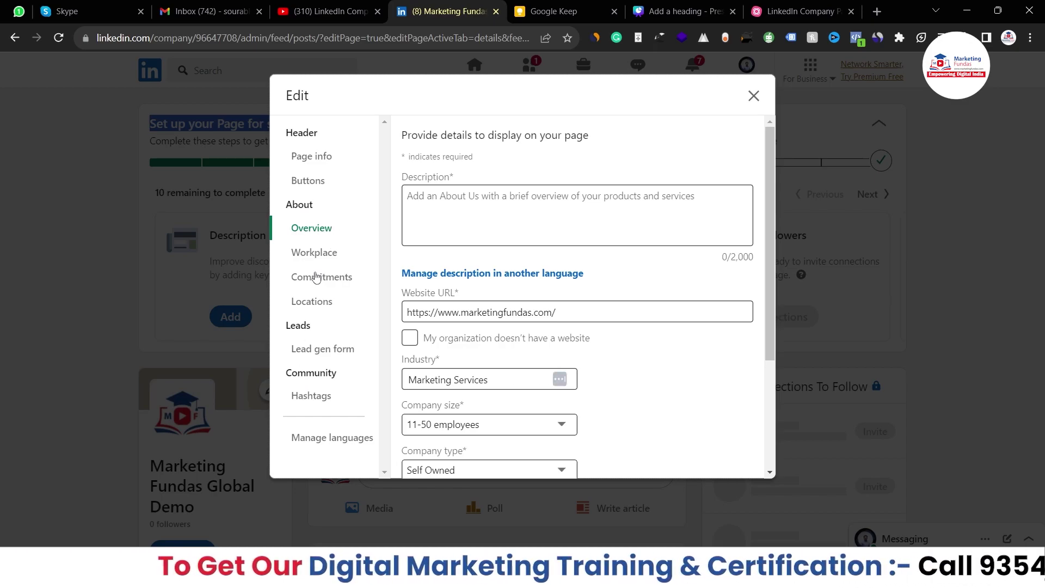
{"action": "left_click", "coordinate": [420, 198]}
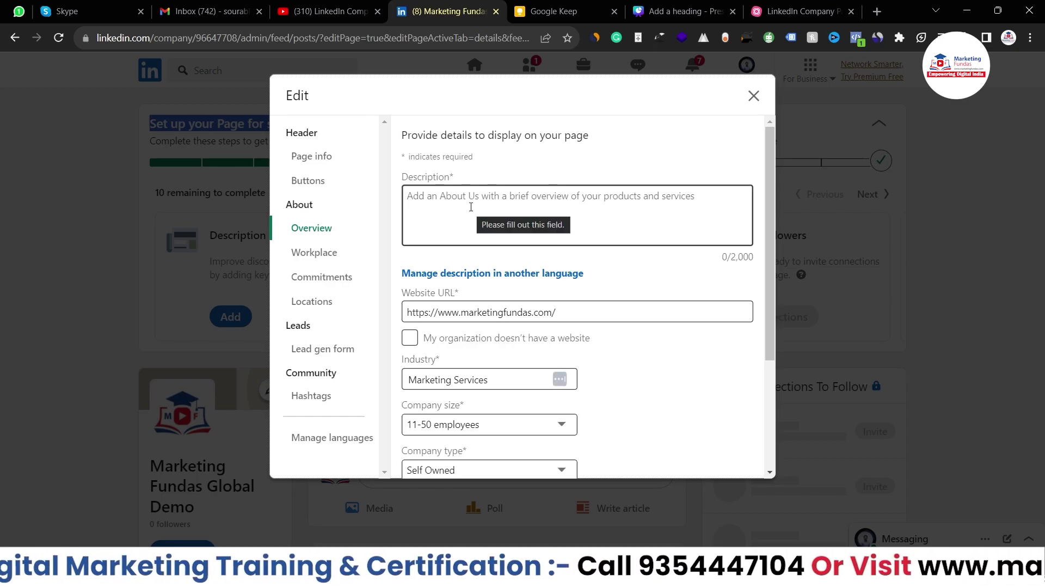
{"action": "left_click", "coordinate": [471, 207]}
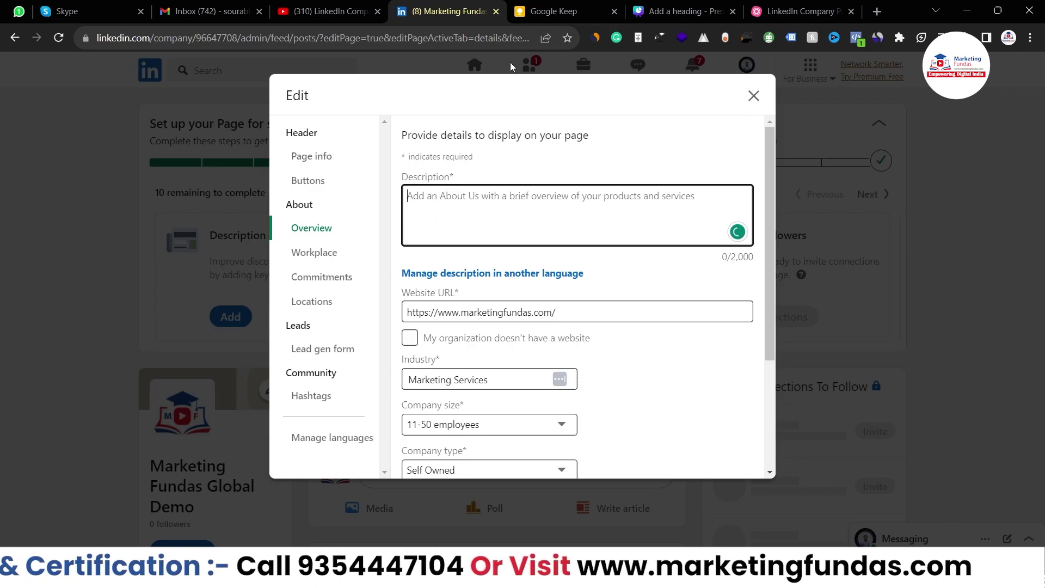
Accept Grammarly's rephrase in the Google Keep note and copy the full description for LinkedIn
{"action": "left_click", "coordinate": [537, 15]}
{"action": "left_click", "coordinate": [620, 272]}
{"action": "left_click", "coordinate": [620, 297]}
{"action": "left_click_drag", "start_coordinate": [666, 289], "coordinate": [420, 162]}
{"action": "right_click", "coordinate": [496, 172]}
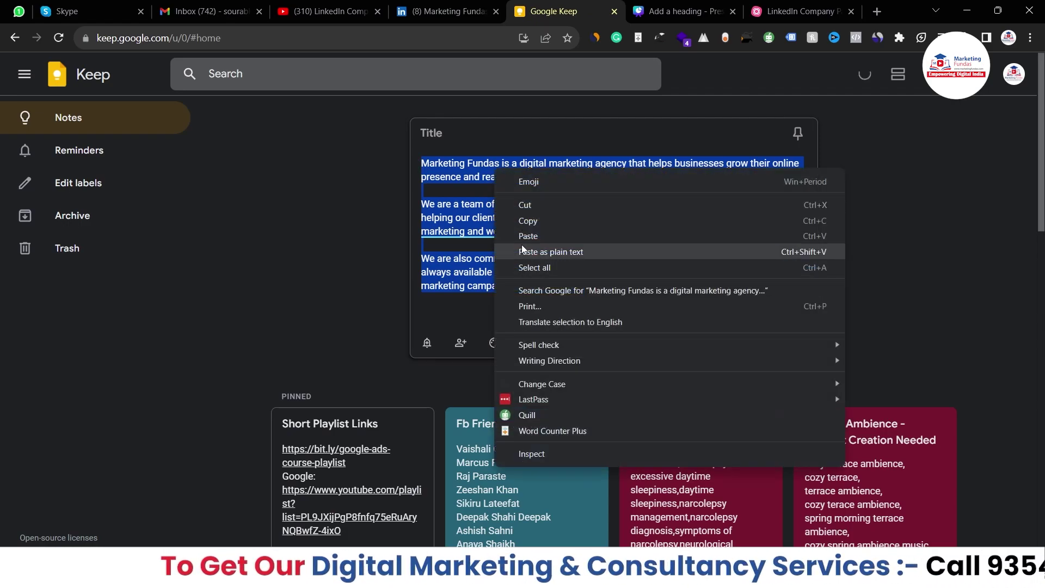
{"action": "left_click", "coordinate": [550, 222]}
{"action": "left_click", "coordinate": [468, 11]}
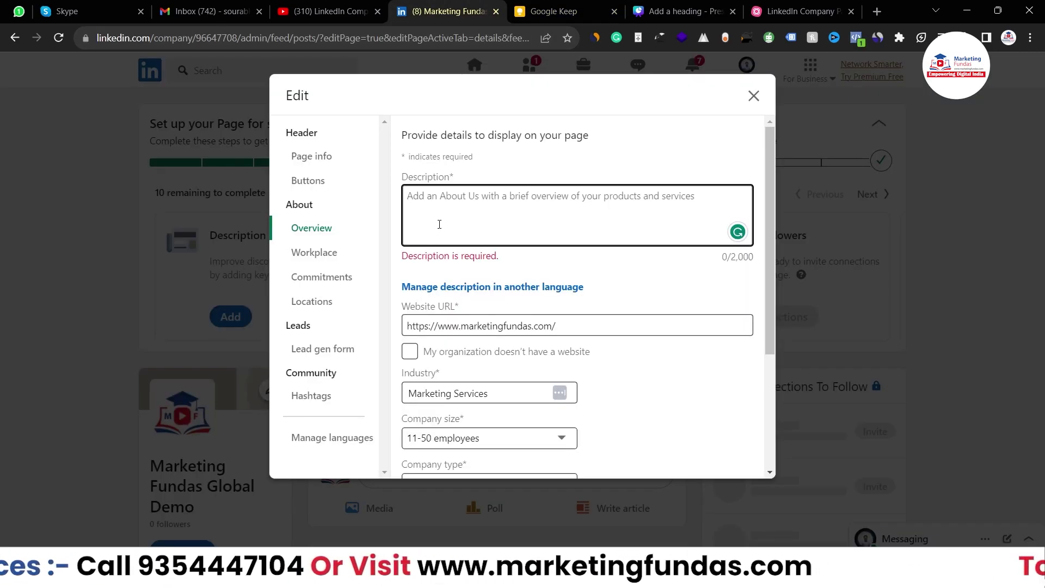
{"action": "right_click", "coordinate": [434, 223]}
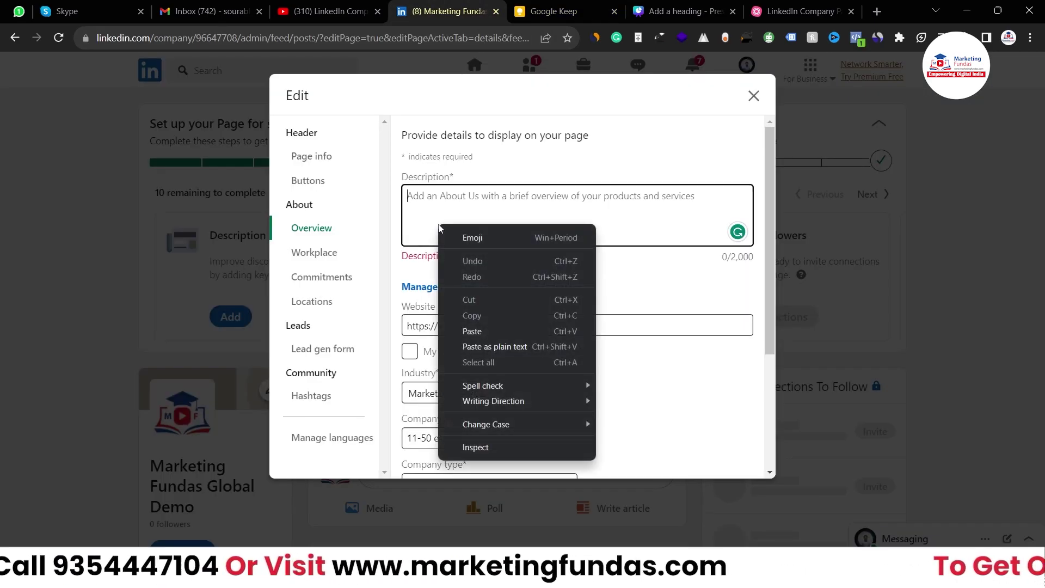
Paste the Marketing Fundas description (604/2,000 characters) and scroll through to check it
{"action": "left_click", "coordinate": [470, 332]}
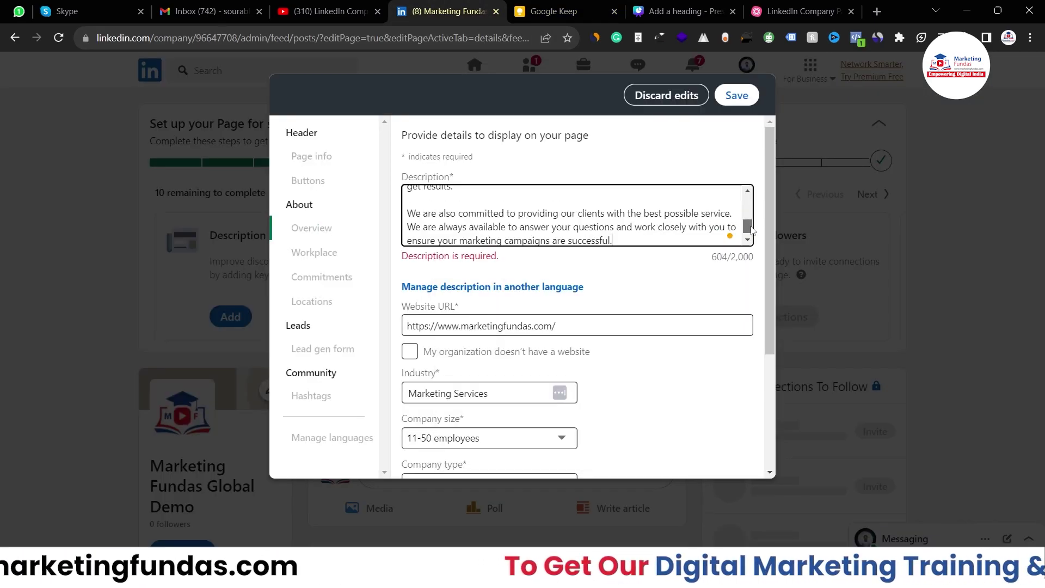
{"action": "scroll", "coordinate": [726, 222], "scroll_direction": "up", "scroll_amount": 5}
{"action": "mouse_move", "coordinate": [712, 257]}
{"action": "left_mouse_down"}
{"action": "mouse_move", "coordinate": [755, 256]}
{"action": "mouse_move", "coordinate": [713, 257]}
{"action": "mouse_move", "coordinate": [732, 257]}
{"action": "left_mouse_up"}
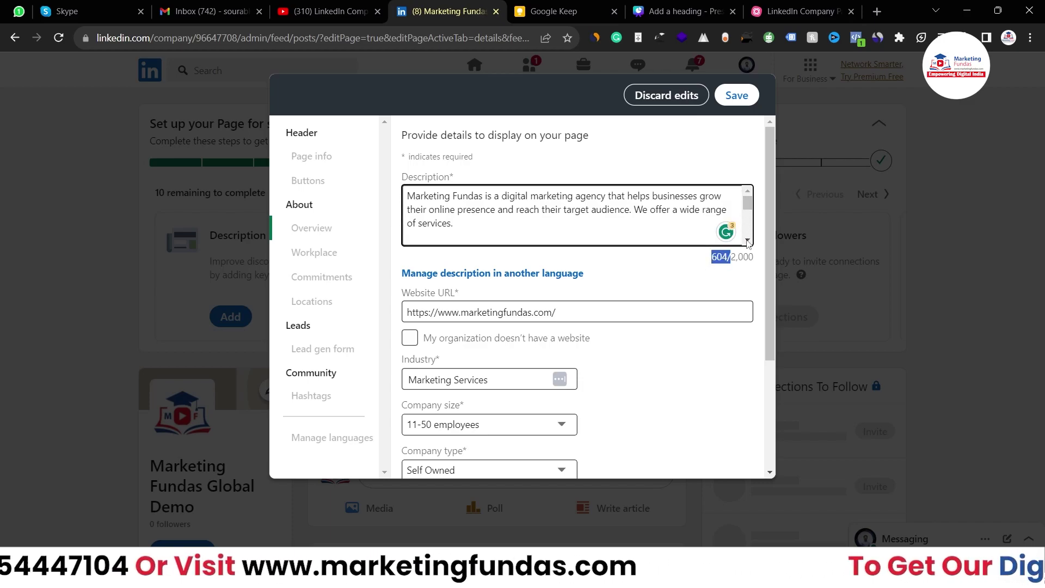
{"action": "scroll", "coordinate": [748, 239], "scroll_direction": "down", "scroll_amount": 1}
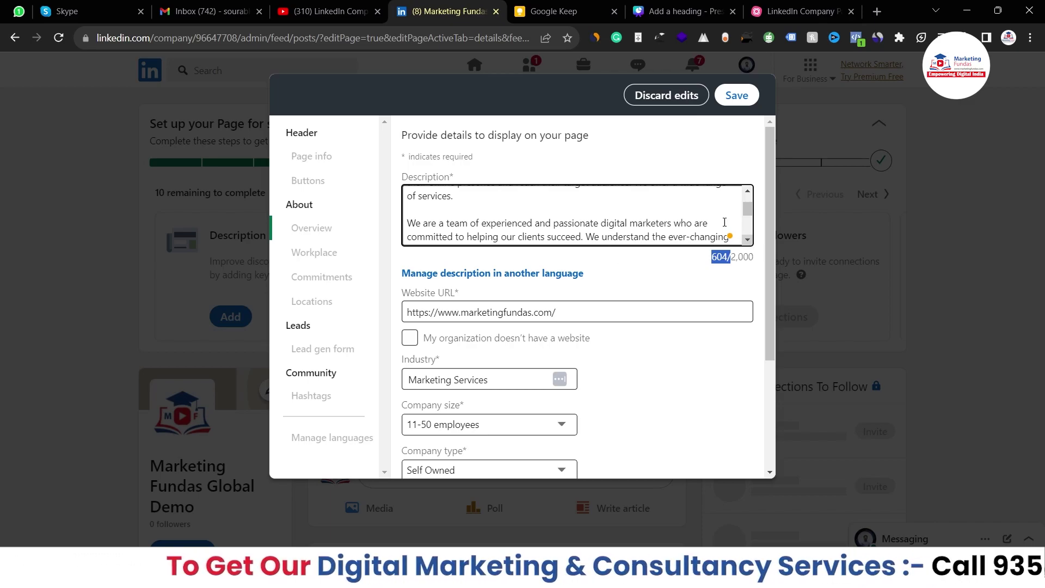
{"action": "mouse_move", "coordinate": [753, 214]}
{"action": "left_mouse_down"}
{"action": "mouse_move", "coordinate": [751, 231]}
{"action": "mouse_move", "coordinate": [750, 198]}
{"action": "left_mouse_up"}
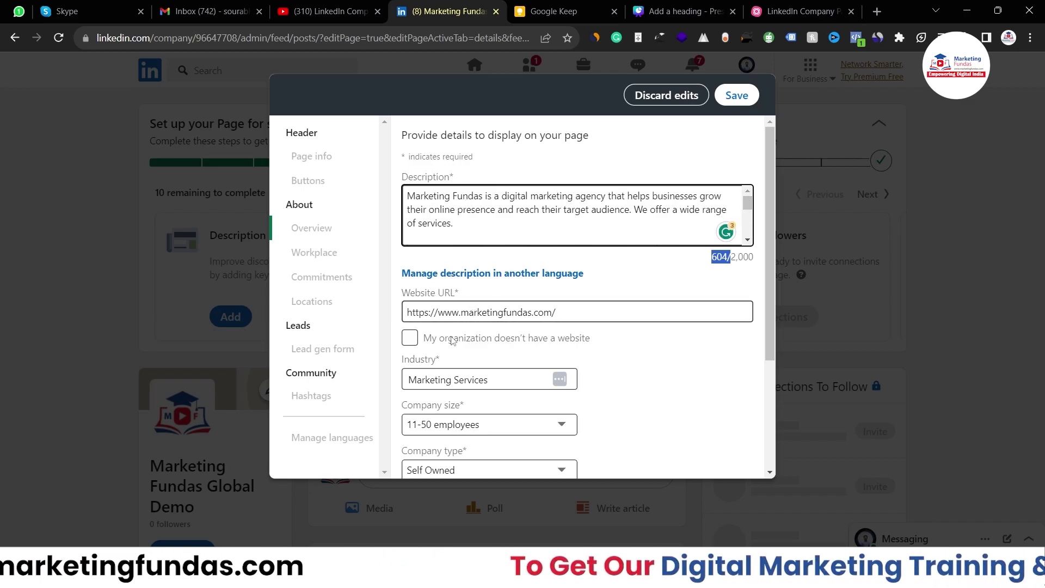
Keep Self Owned as the company type and leave Phone and Year founded blank
{"action": "scroll", "coordinate": [717, 365], "scroll_direction": "down", "scroll_amount": 1}
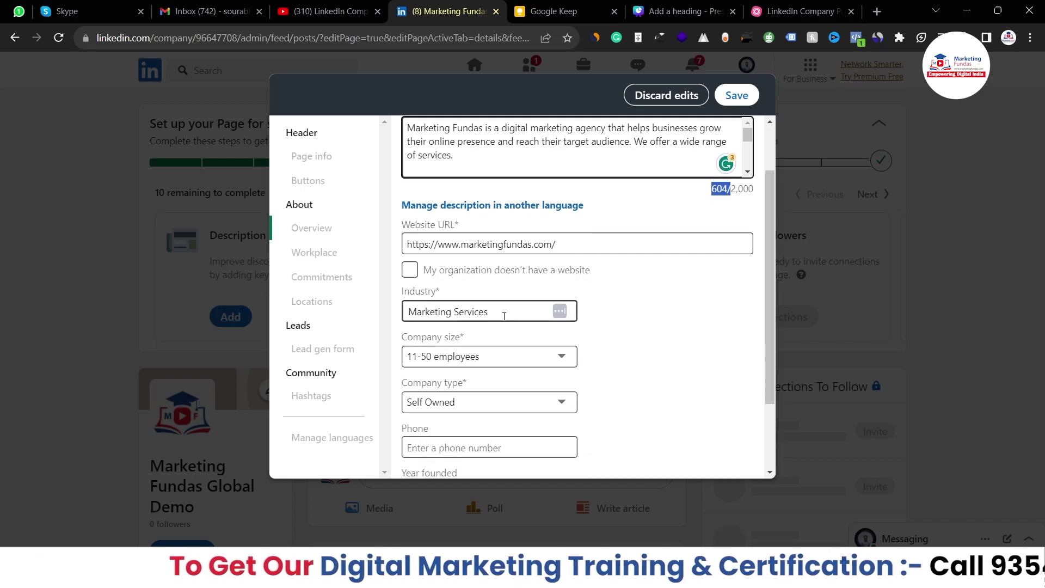
{"action": "scroll", "coordinate": [654, 326], "scroll_direction": "down", "scroll_amount": 1}
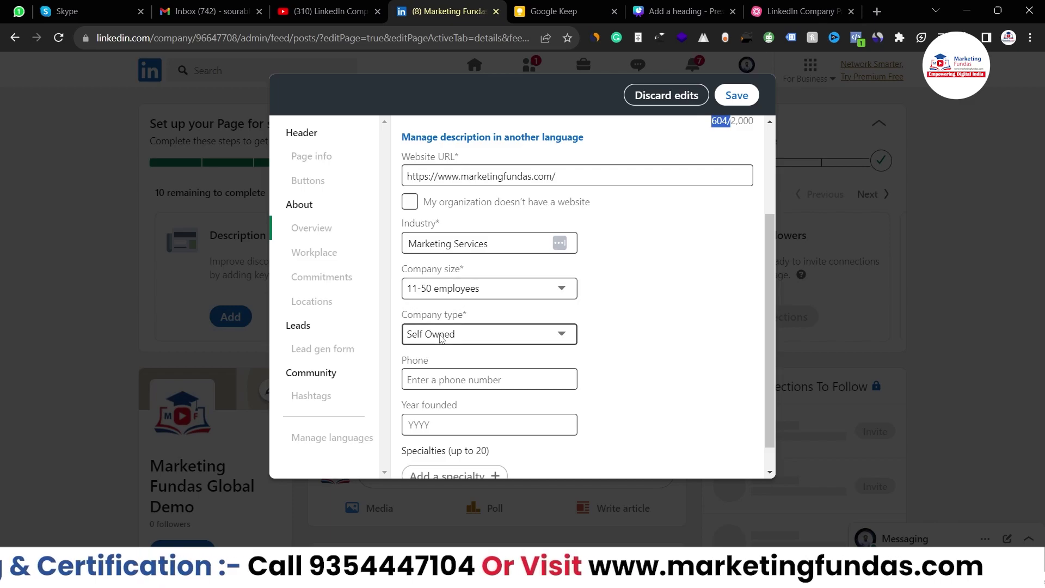
{"action": "scroll", "coordinate": [452, 305], "scroll_direction": "down", "scroll_amount": 1}
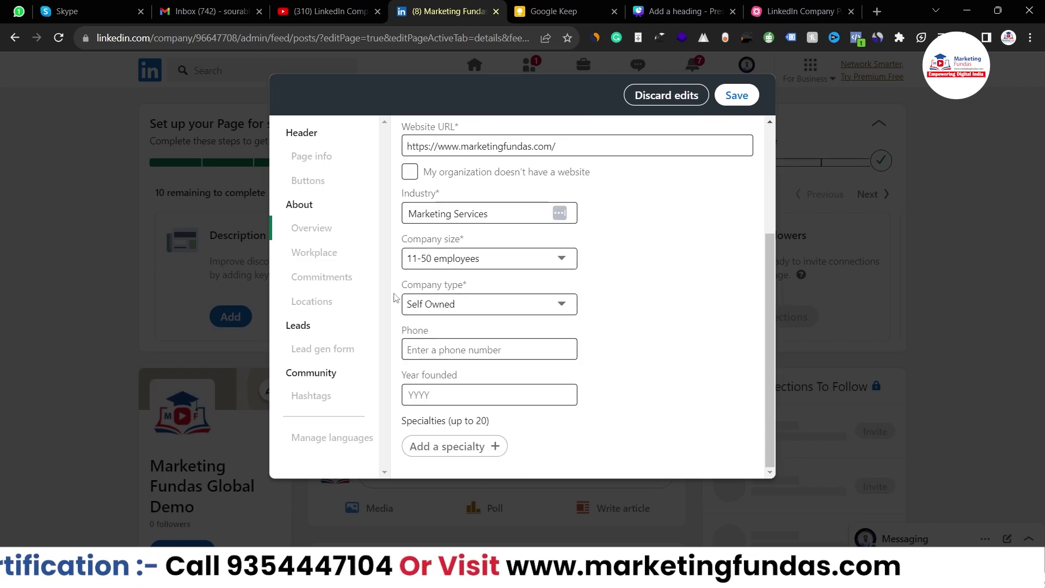
{"action": "left_click", "coordinate": [469, 310]}
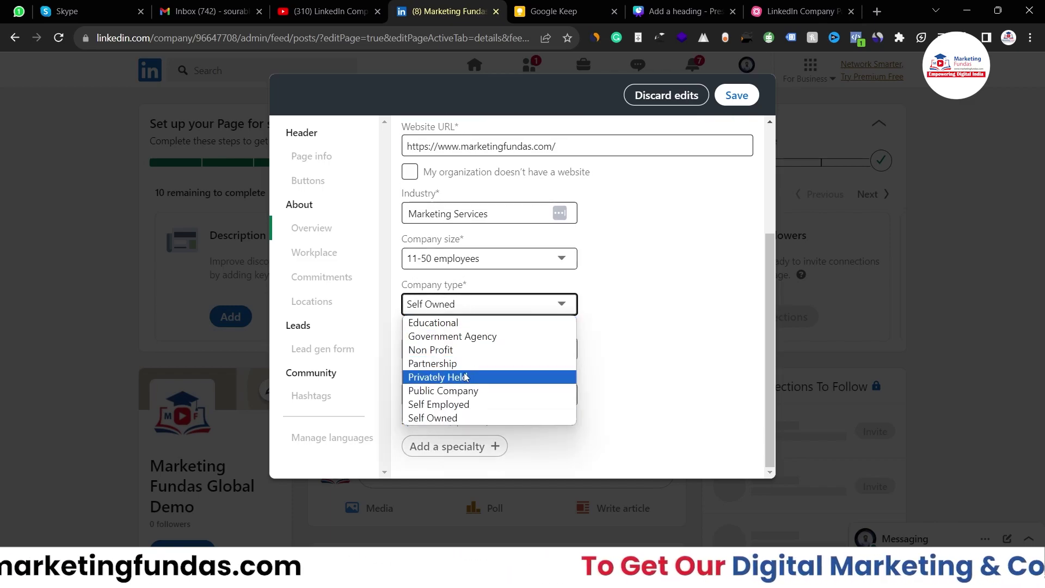
{"action": "left_click", "coordinate": [659, 352]}
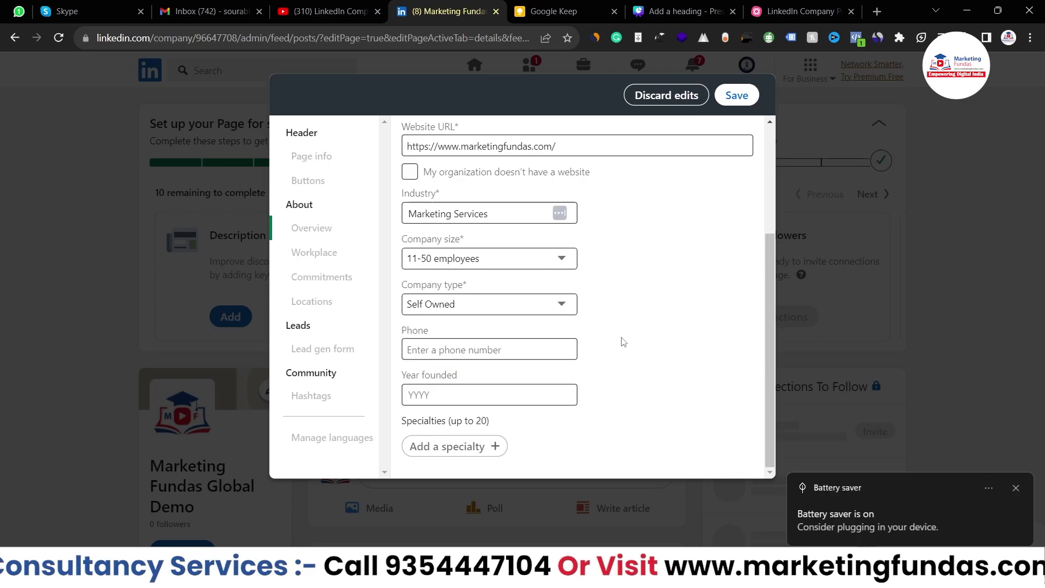
{"action": "left_click", "coordinate": [510, 351]}
{"action": "double_click", "coordinate": [440, 333]}
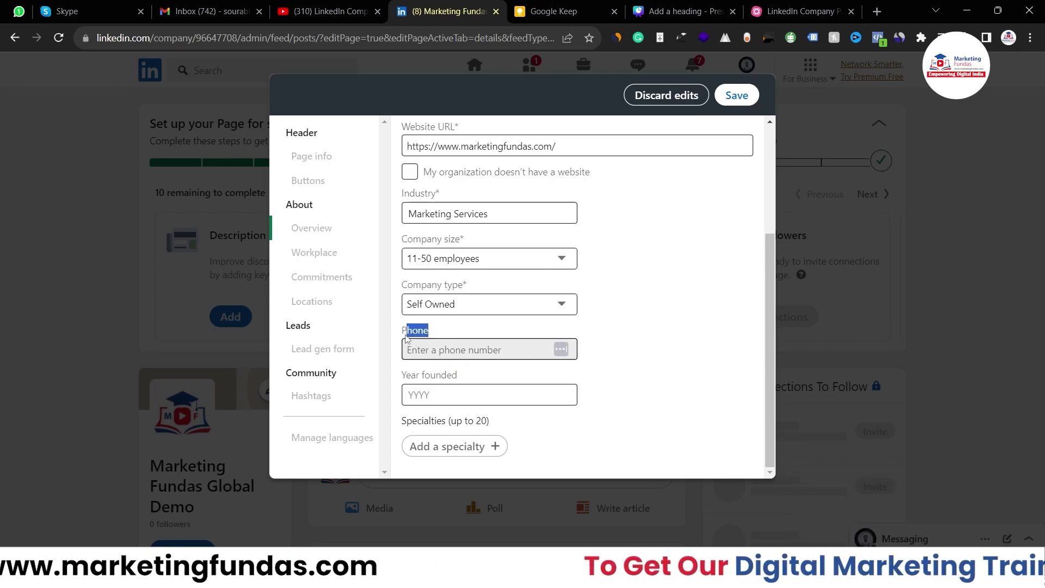
{"action": "left_click", "coordinate": [451, 348]}
{"action": "left_click", "coordinate": [446, 392]}
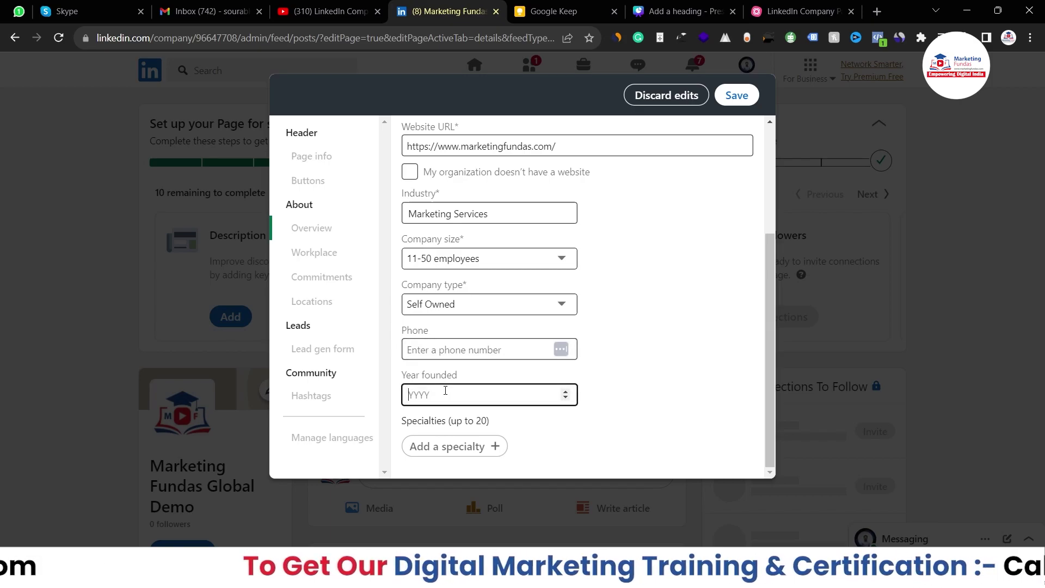
{"action": "left_click_drag", "start_coordinate": [460, 385], "coordinate": [402, 377]}
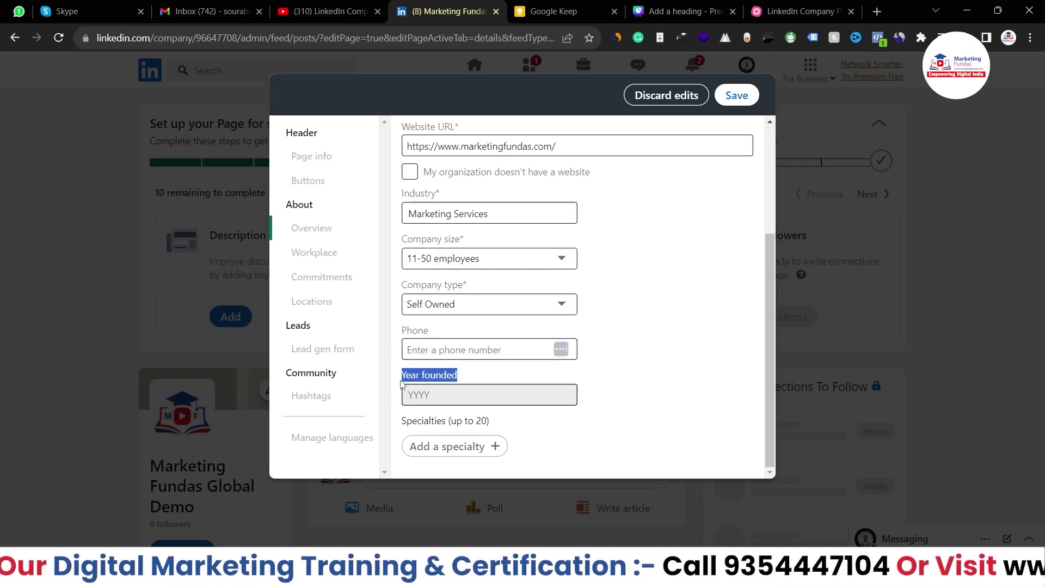
{"action": "left_click", "coordinate": [412, 395]}
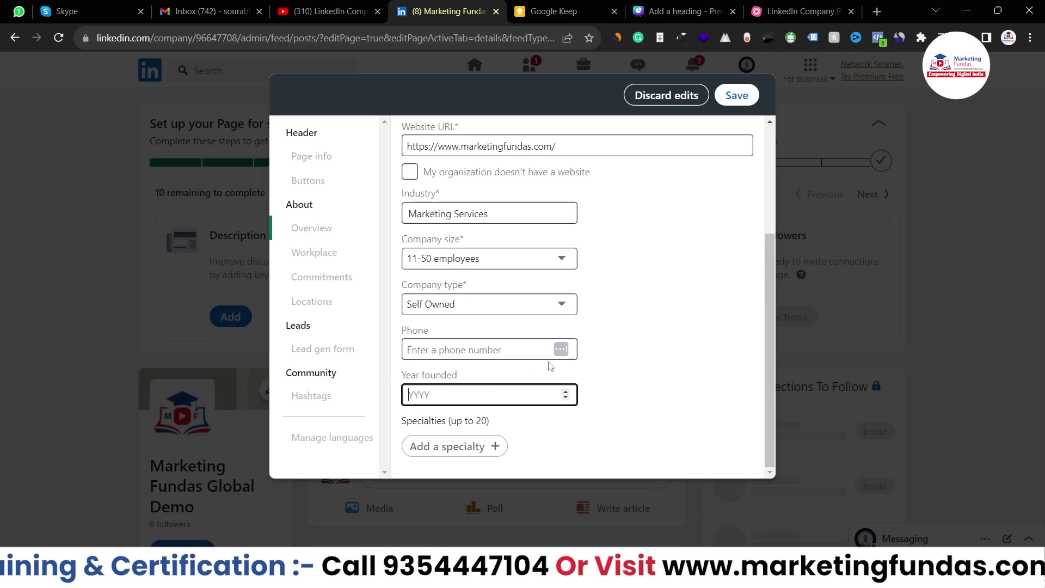
Save the overview changes in the page Edit dialog
{"action": "scroll", "coordinate": [477, 343], "scroll_direction": "up", "scroll_amount": 3}
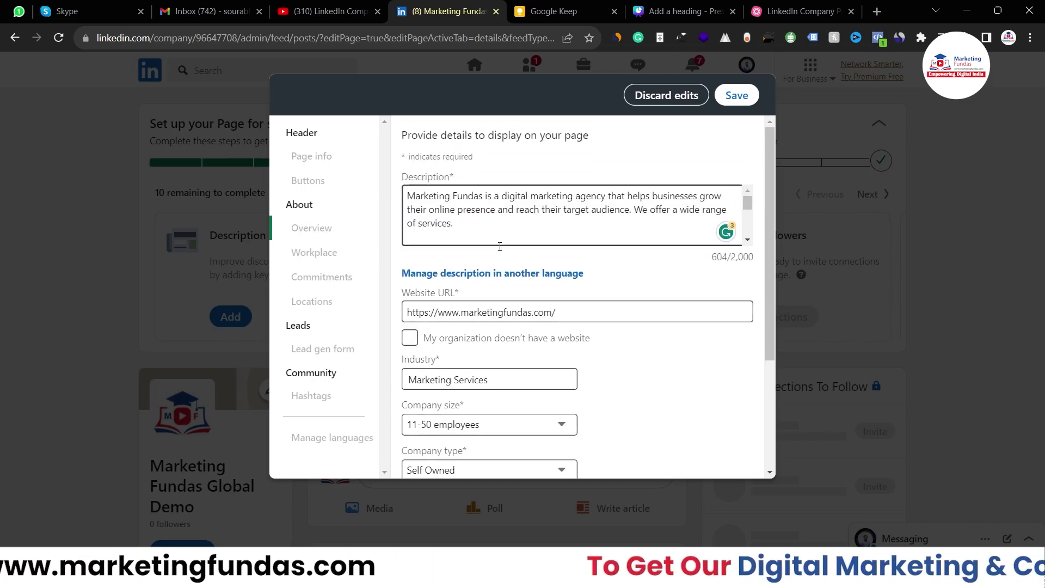
{"action": "left_click", "coordinate": [735, 96]}
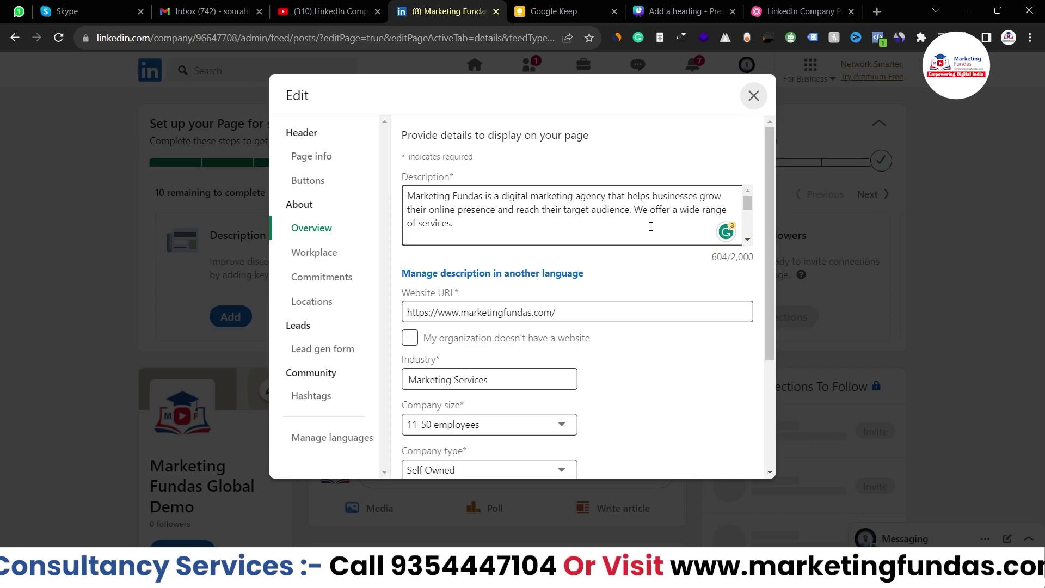
{"action": "double_click", "coordinate": [298, 206]}
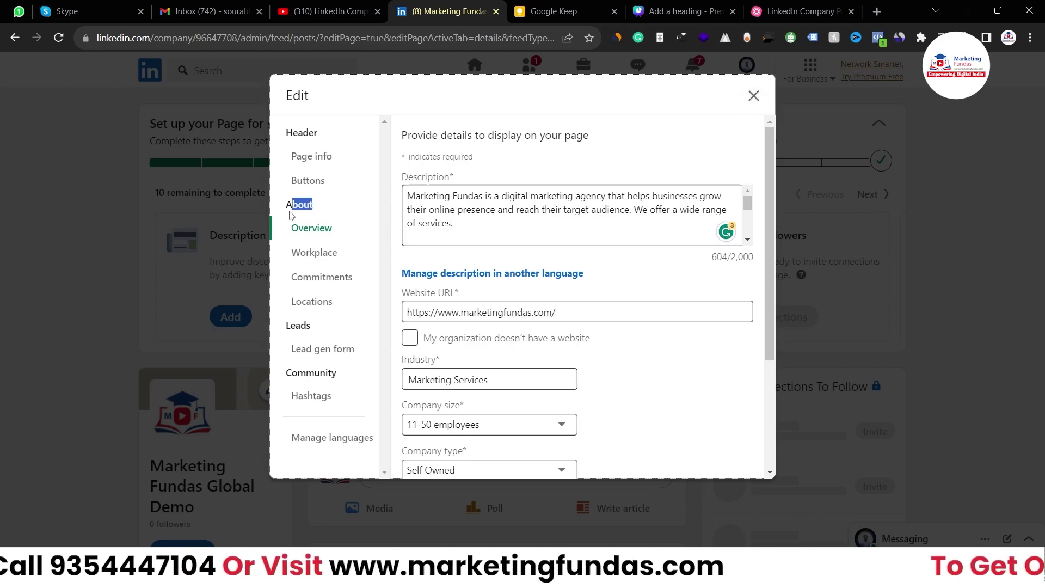
{"action": "left_click", "coordinate": [298, 256]}
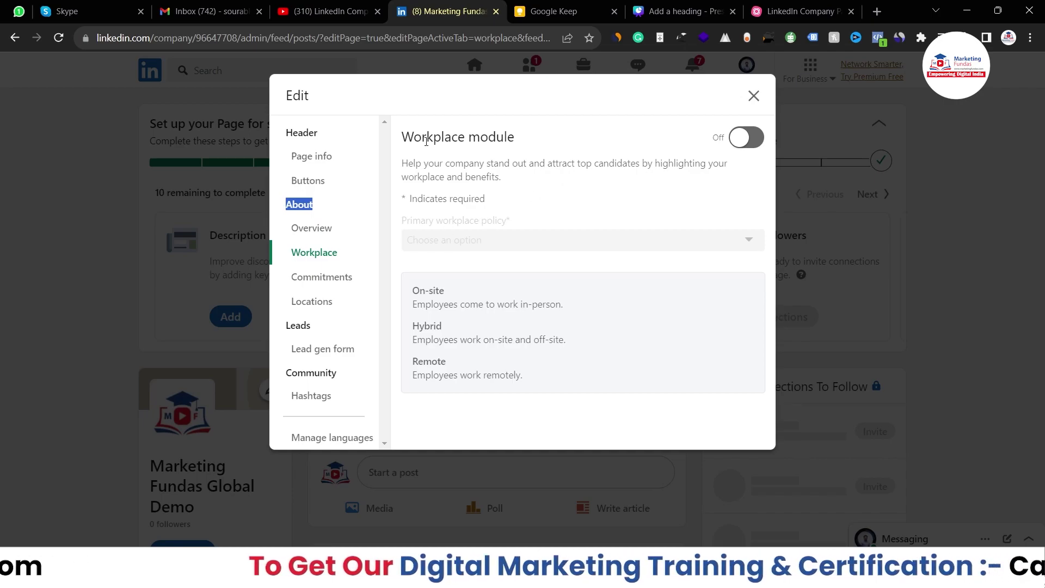
Turn the Workplace module on and choose On-site as the primary workplace policy
{"action": "left_click_drag", "start_coordinate": [414, 137], "coordinate": [560, 141]}
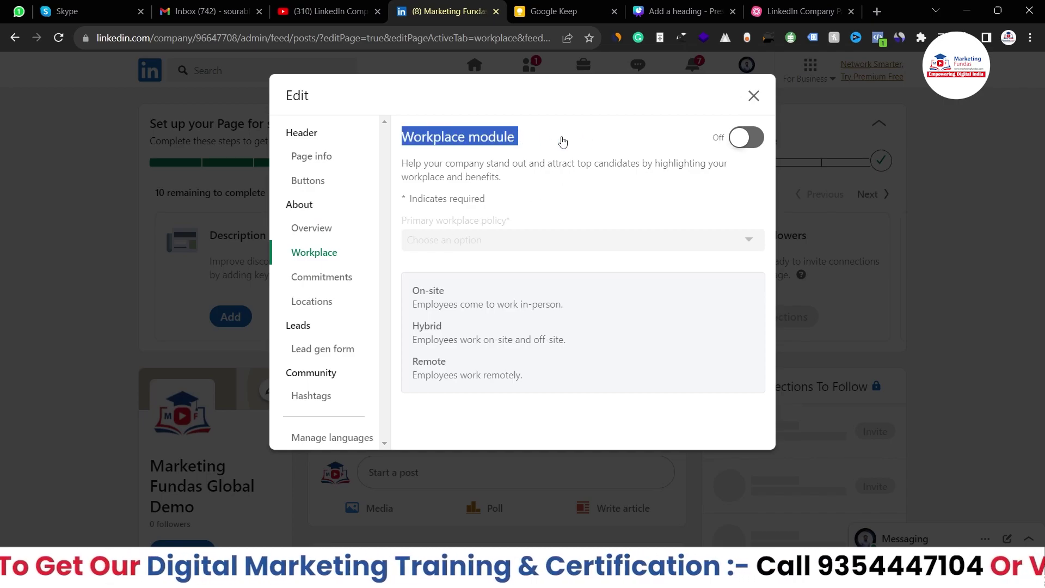
{"action": "left_click", "coordinate": [753, 140]}
{"action": "left_click", "coordinate": [753, 140]}
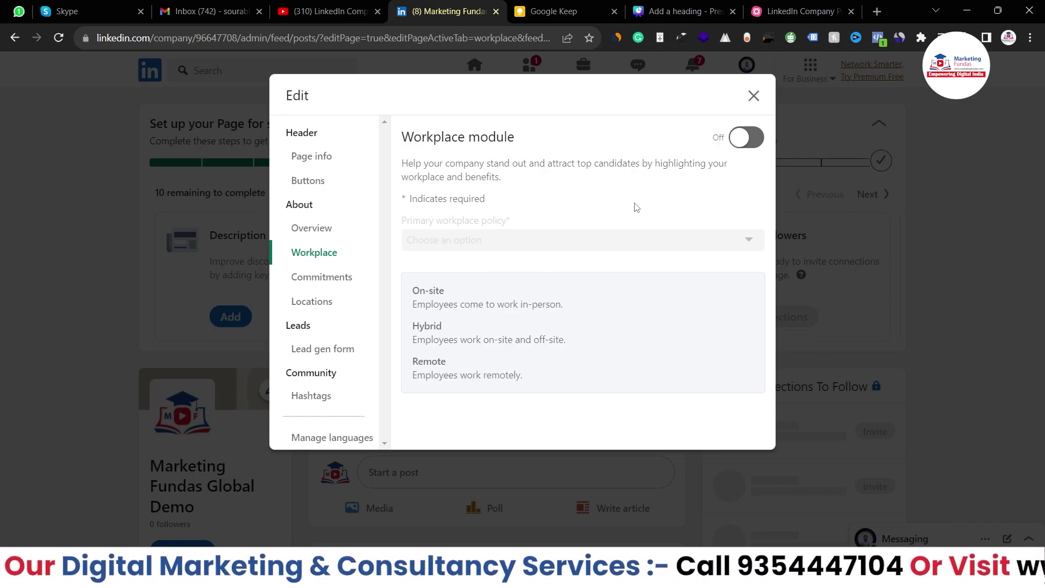
{"action": "left_click", "coordinate": [754, 140]}
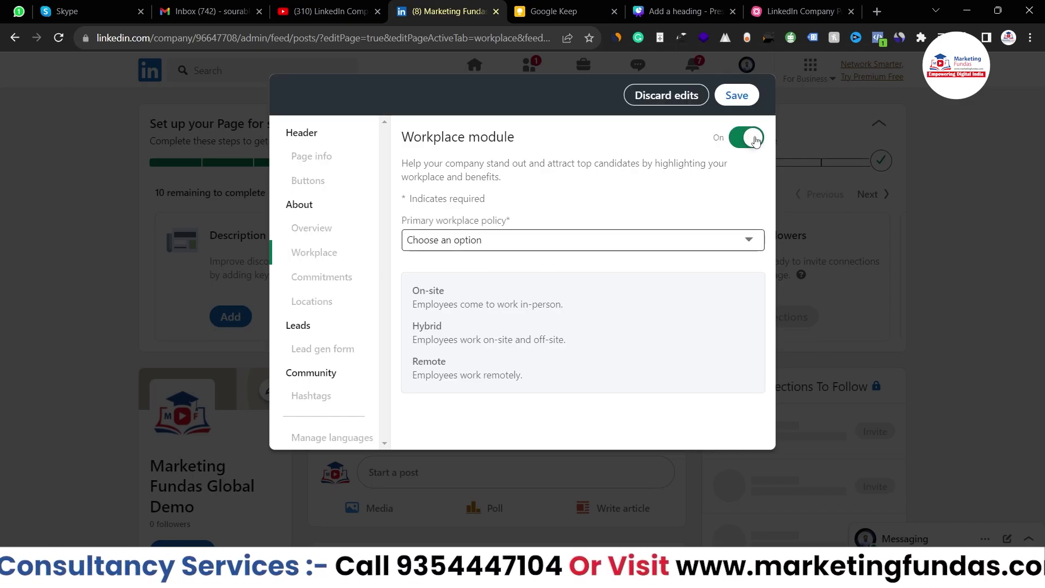
{"action": "left_click_drag", "start_coordinate": [403, 227], "coordinate": [507, 225]}
{"action": "left_click", "coordinate": [522, 243]}
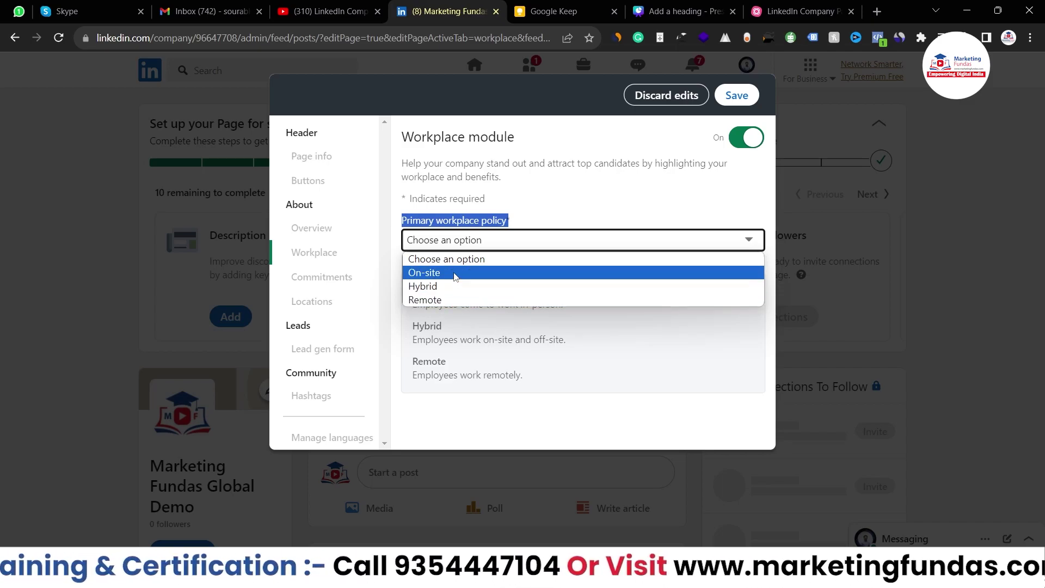
{"action": "left_click", "coordinate": [435, 273]}
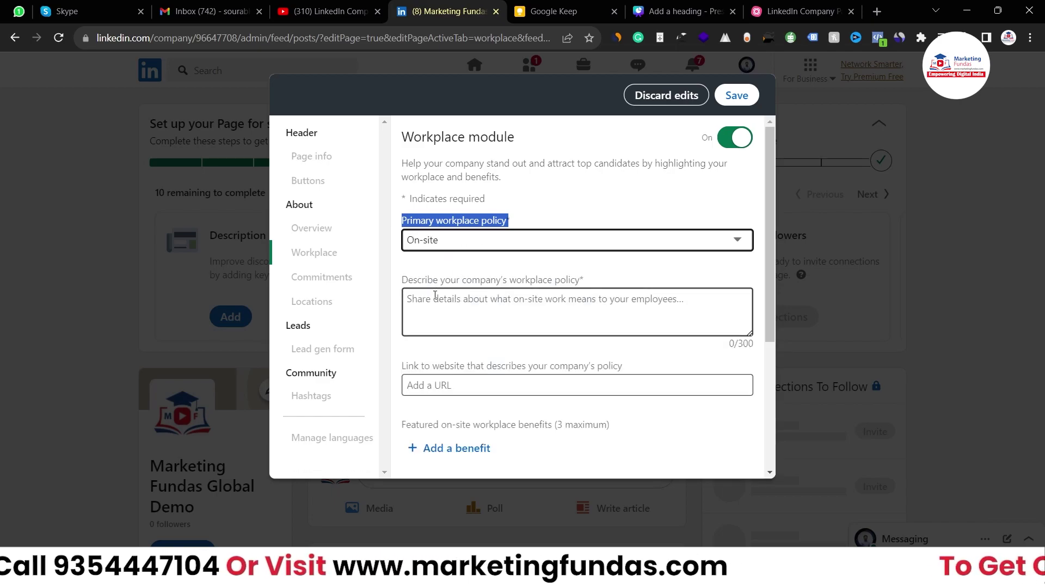
{"action": "left_click", "coordinate": [436, 296]}
{"action": "left_click_drag", "start_coordinate": [403, 280], "coordinate": [588, 283]}
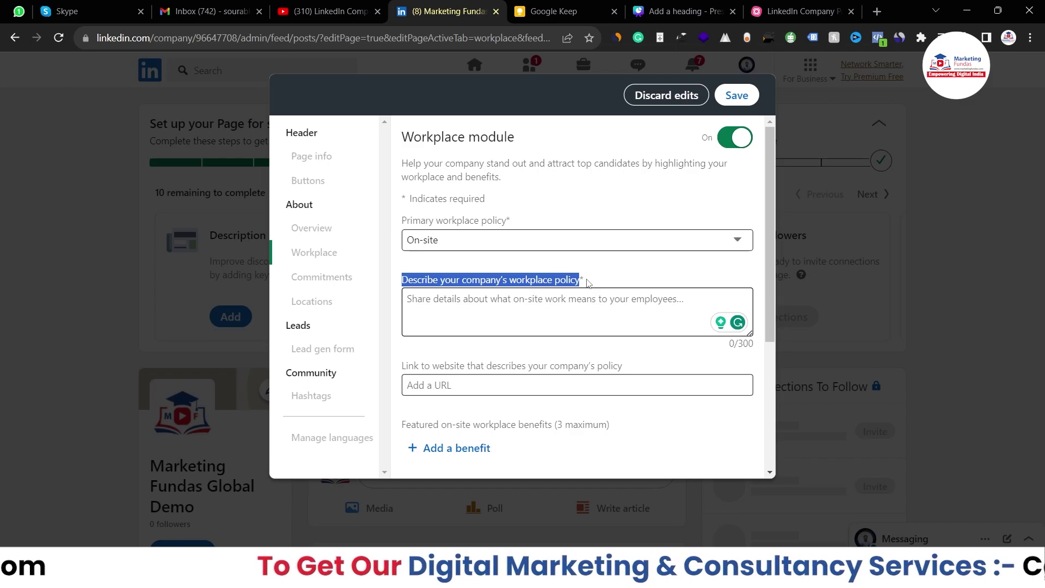
{"action": "left_click", "coordinate": [569, 303]}
Enter 'Demo & Test' as the workplace policy description, leaving the website link empty
{"action": "type", "text": "D"}
{"action": "key", "text": "BackSpace"}
{"action": "type", "text": "Demo "}
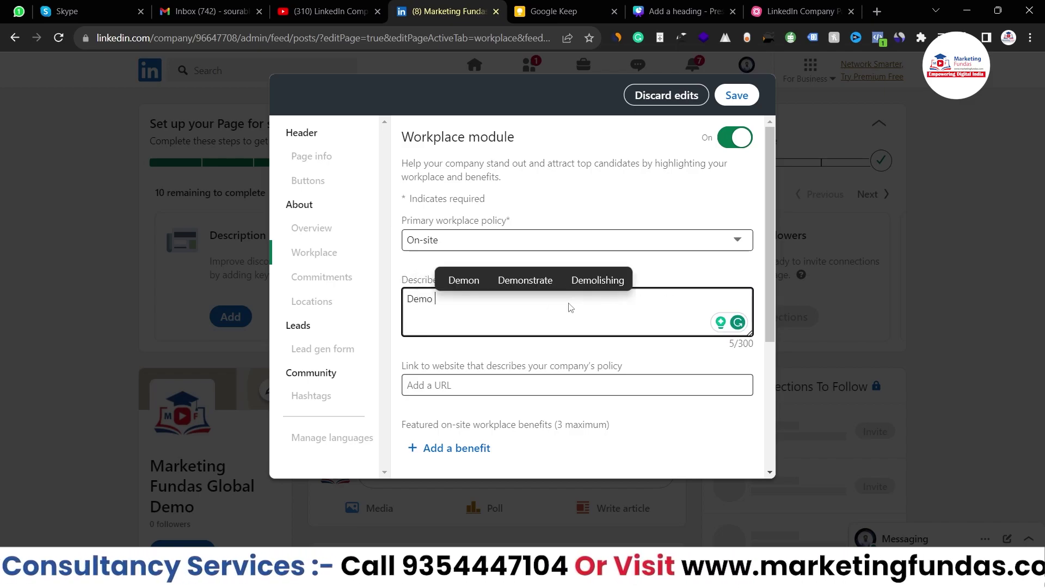
{"action": "type", "text": "& Test"}
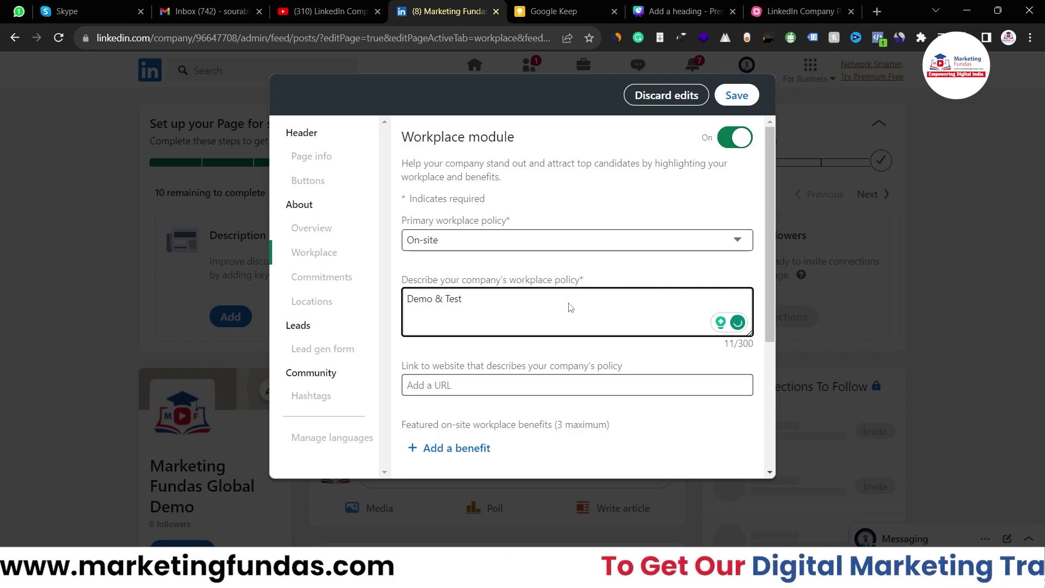
{"action": "key", "text": "ctrl+a"}
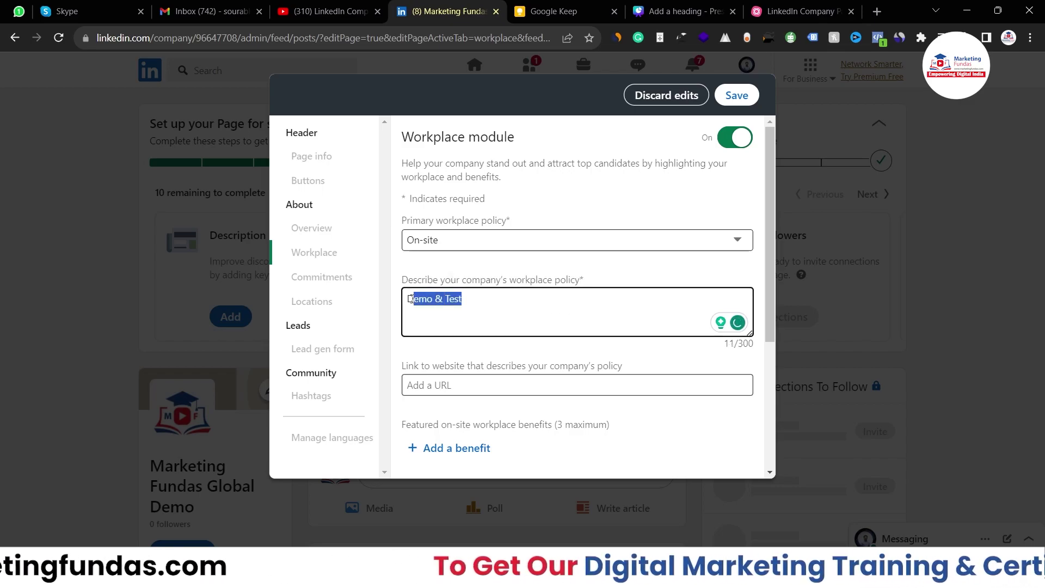
{"action": "left_click", "coordinate": [556, 293]}
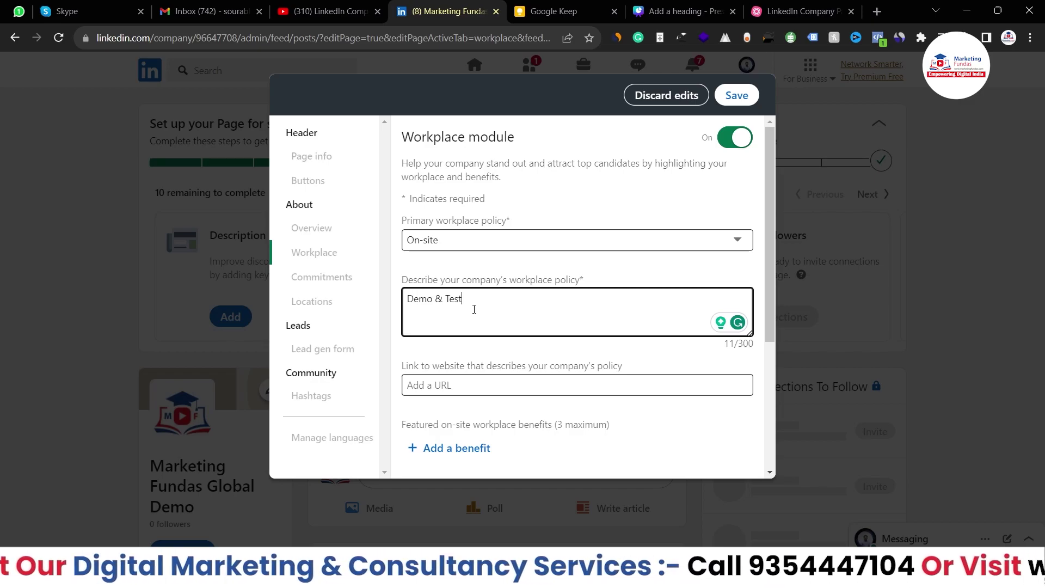
{"action": "left_click", "coordinate": [421, 383]}
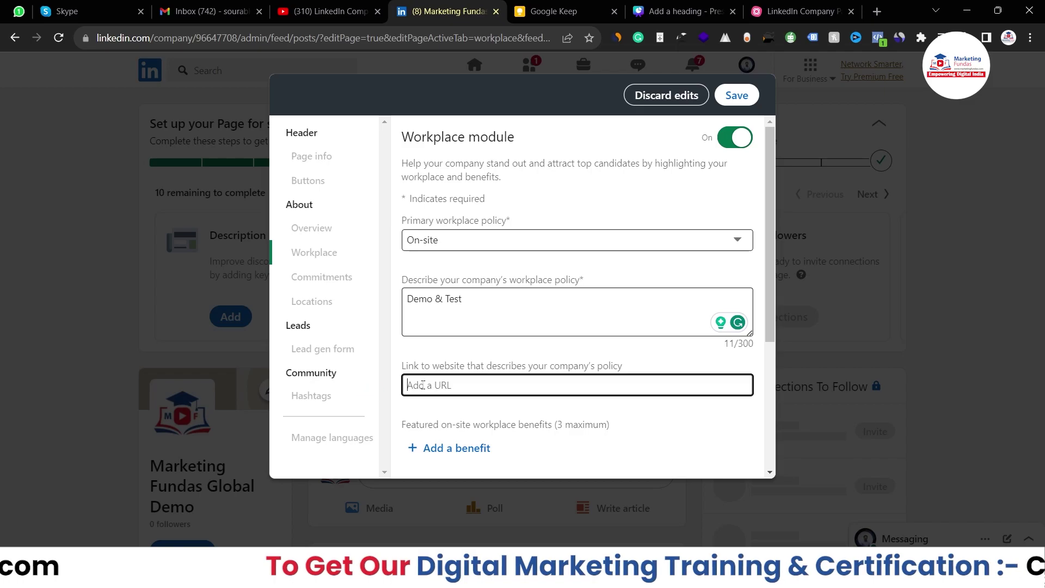
{"action": "scroll", "coordinate": [513, 309], "scroll_direction": "down", "scroll_amount": 3}
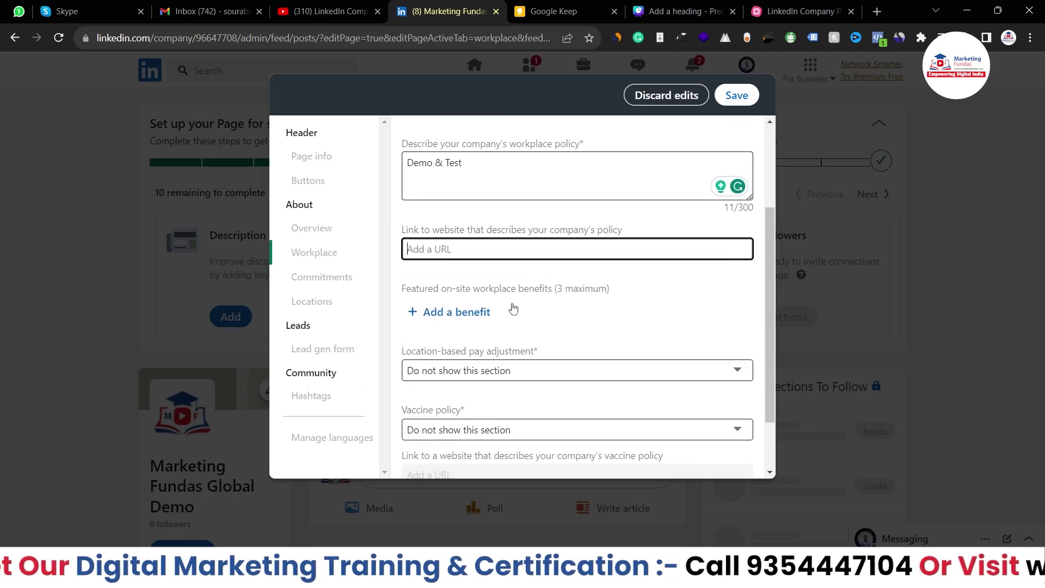
Add Free Meals and Remote Working Options as featured on-site workplace benefits
{"action": "left_click_drag", "start_coordinate": [407, 289], "coordinate": [552, 290]}
{"action": "left_click", "coordinate": [455, 323]}
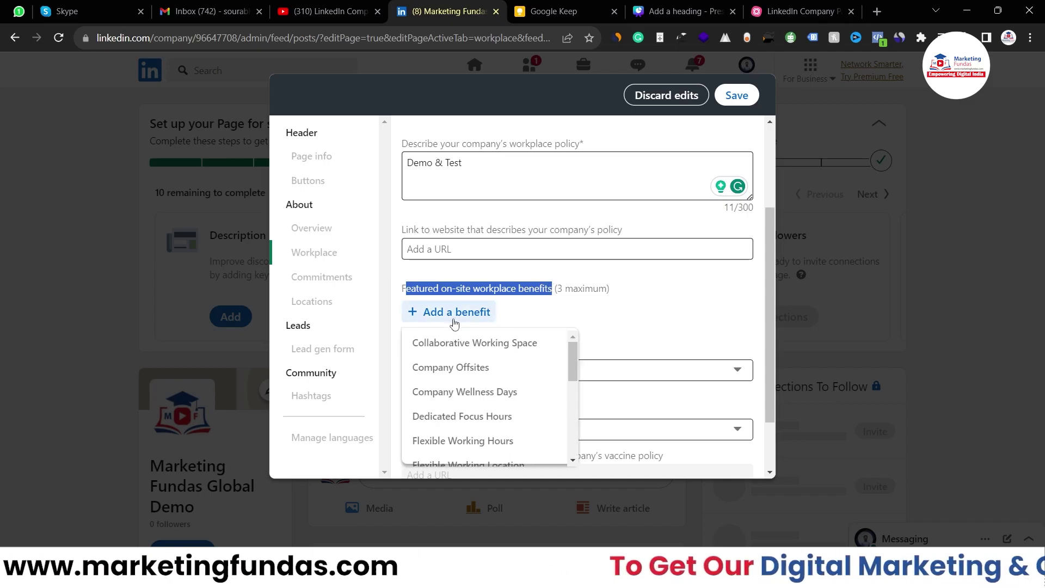
{"action": "left_click_drag", "start_coordinate": [575, 351], "coordinate": [586, 371]}
{"action": "scroll", "coordinate": [469, 399], "scroll_direction": "down", "scroll_amount": 1}
{"action": "left_click", "coordinate": [469, 406]}
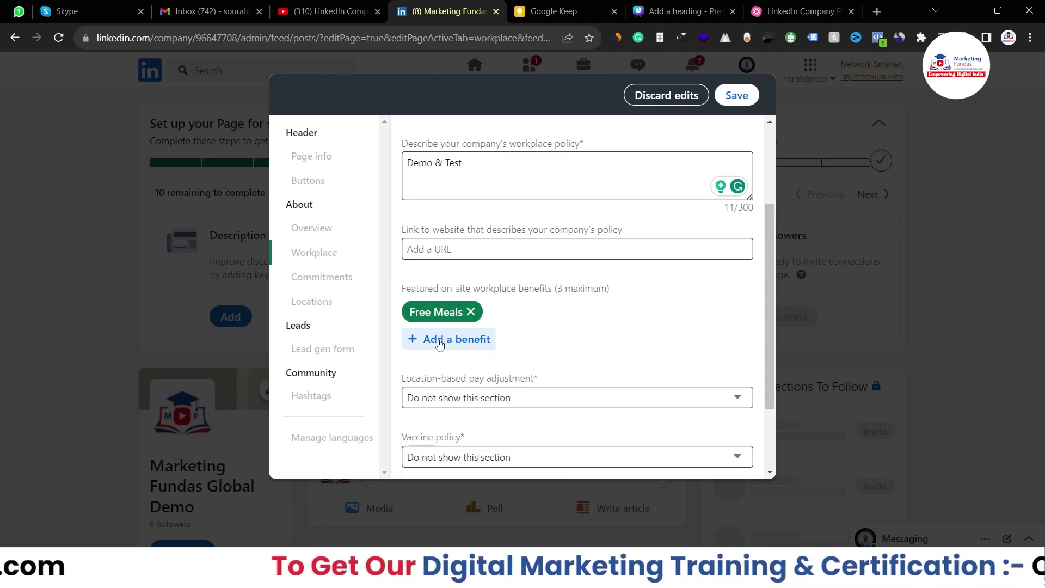
{"action": "left_click", "coordinate": [439, 339]}
{"action": "scroll", "coordinate": [517, 415], "scroll_direction": "down", "scroll_amount": 4}
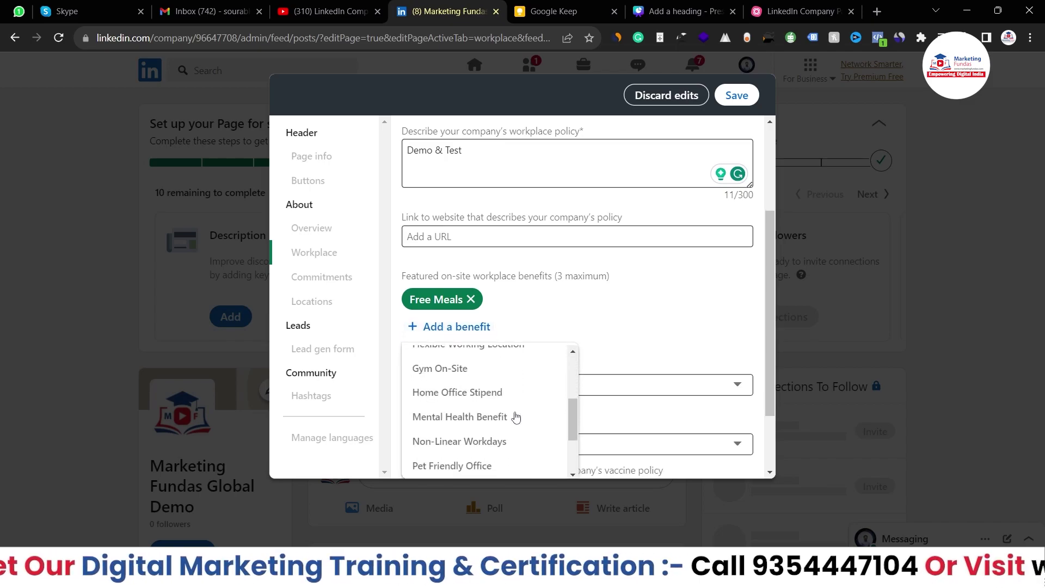
{"action": "scroll", "coordinate": [504, 418], "scroll_direction": "down", "scroll_amount": 1}
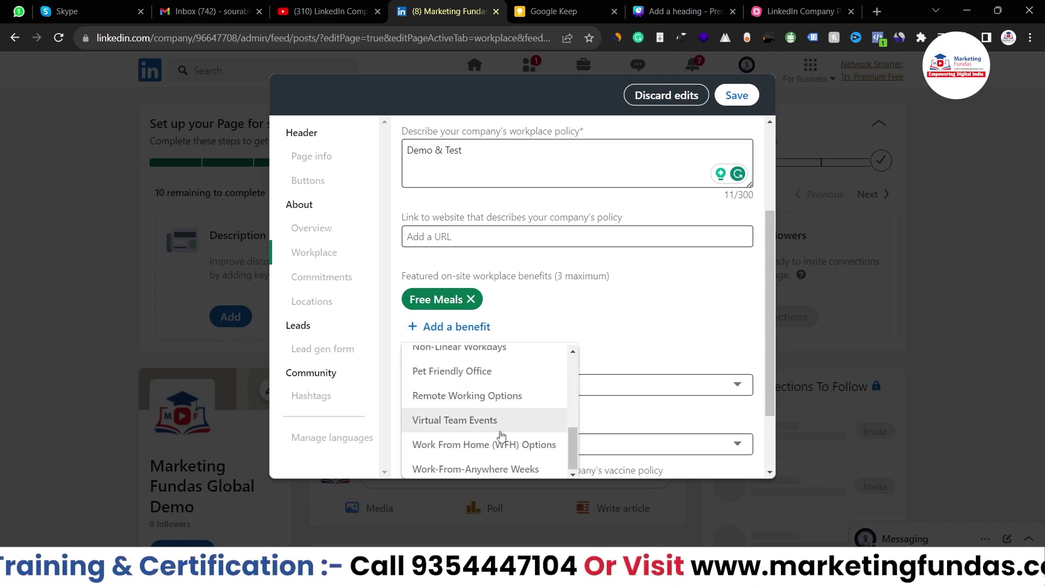
{"action": "left_click", "coordinate": [504, 402]}
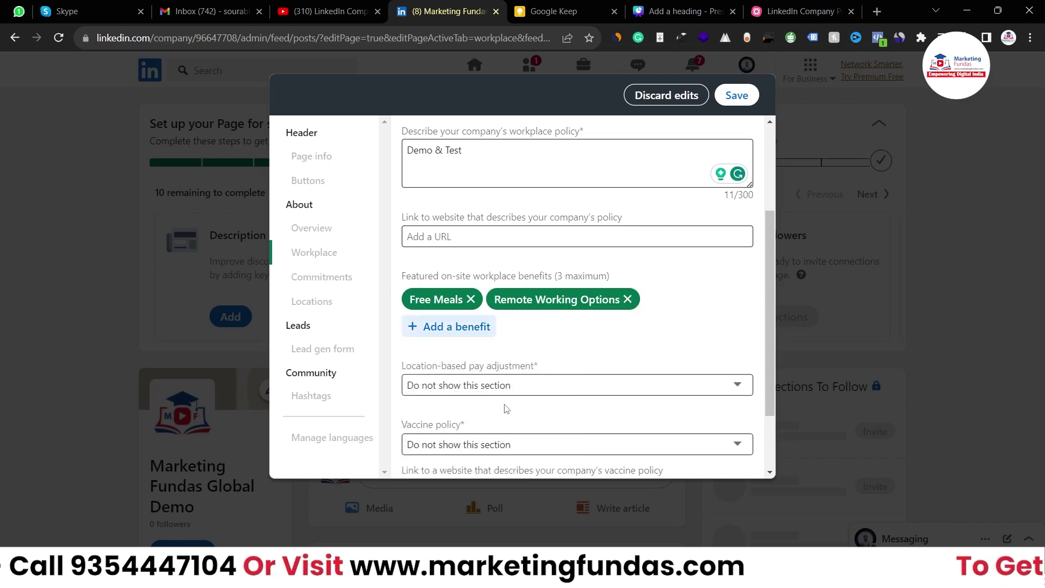
{"action": "left_click_drag", "start_coordinate": [401, 369], "coordinate": [560, 368]}
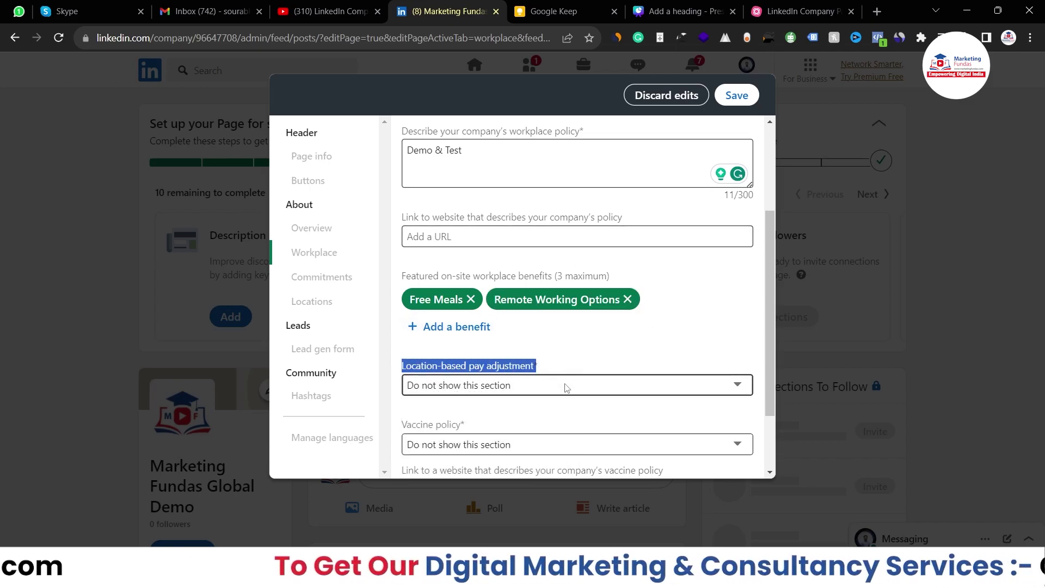
Set Location-based pay adjustment and Vaccine policy both to 'Do not show this section'
{"action": "left_click", "coordinate": [523, 393]}
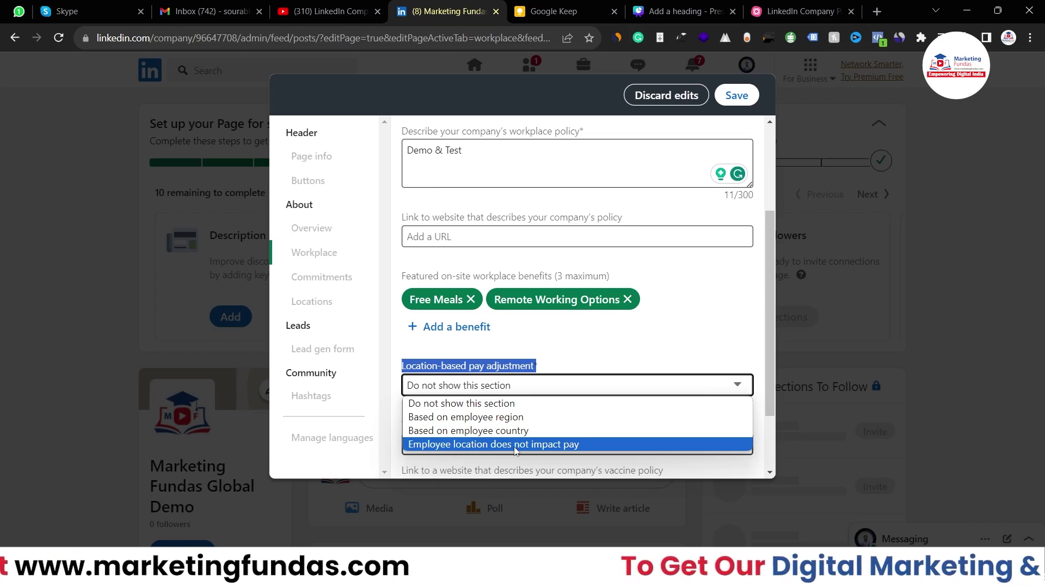
{"action": "left_click", "coordinate": [436, 406]}
{"action": "scroll", "coordinate": [542, 387], "scroll_direction": "down", "scroll_amount": 2}
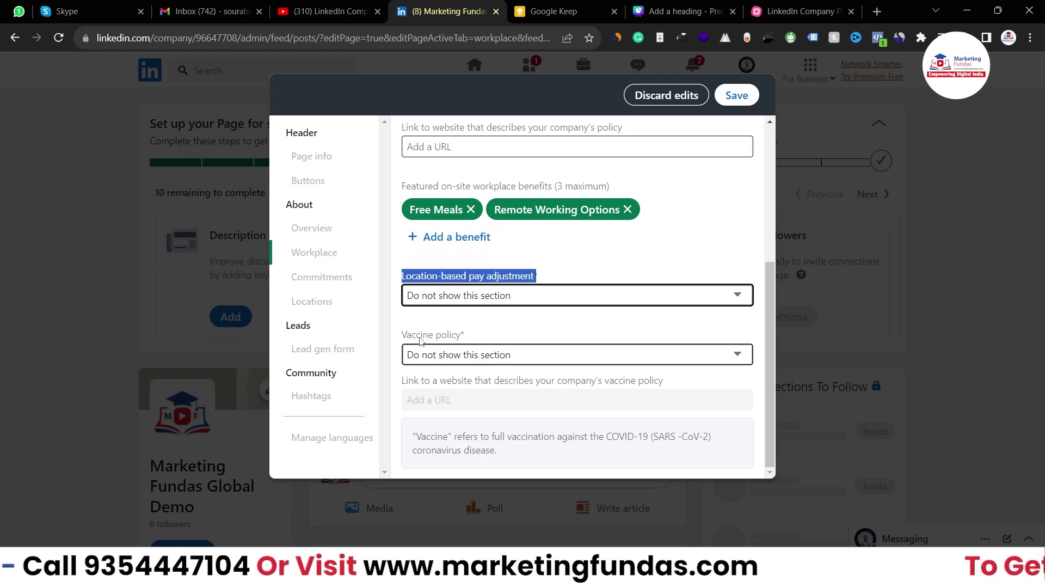
{"action": "left_click", "coordinate": [478, 355]}
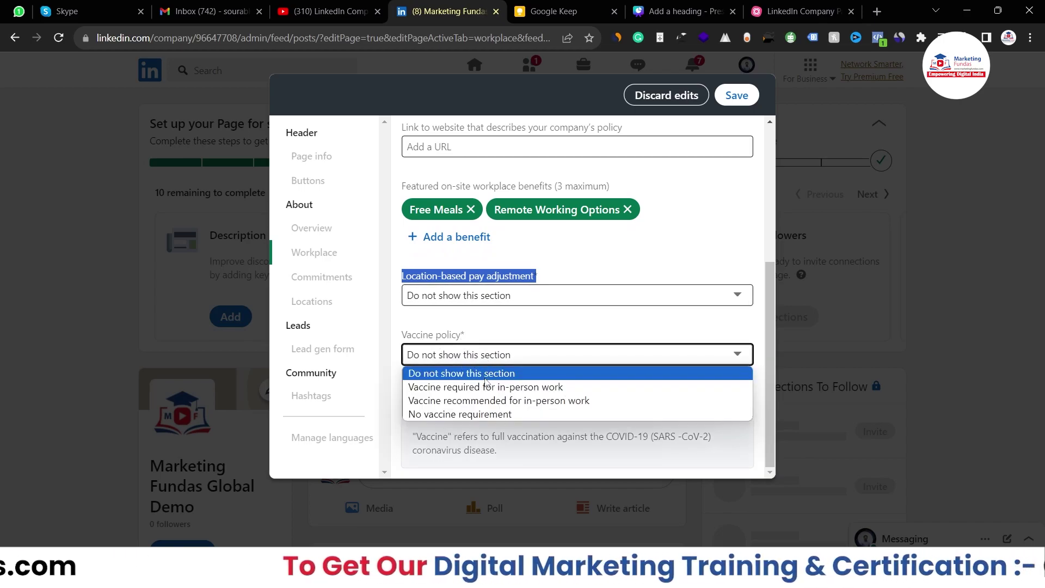
{"action": "left_click", "coordinate": [434, 379]}
{"action": "left_click", "coordinate": [512, 361]}
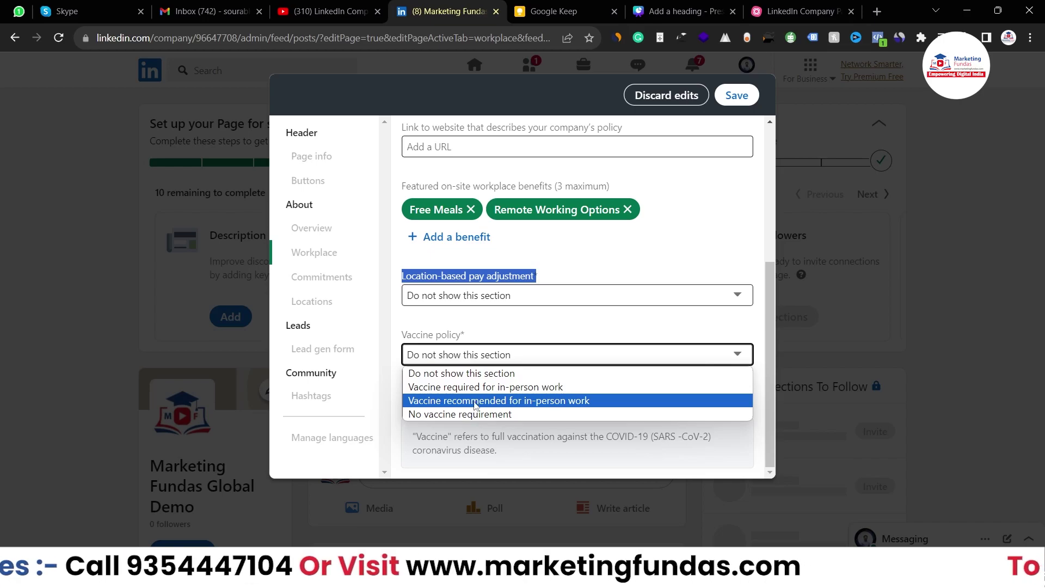
{"action": "left_click", "coordinate": [484, 376]}
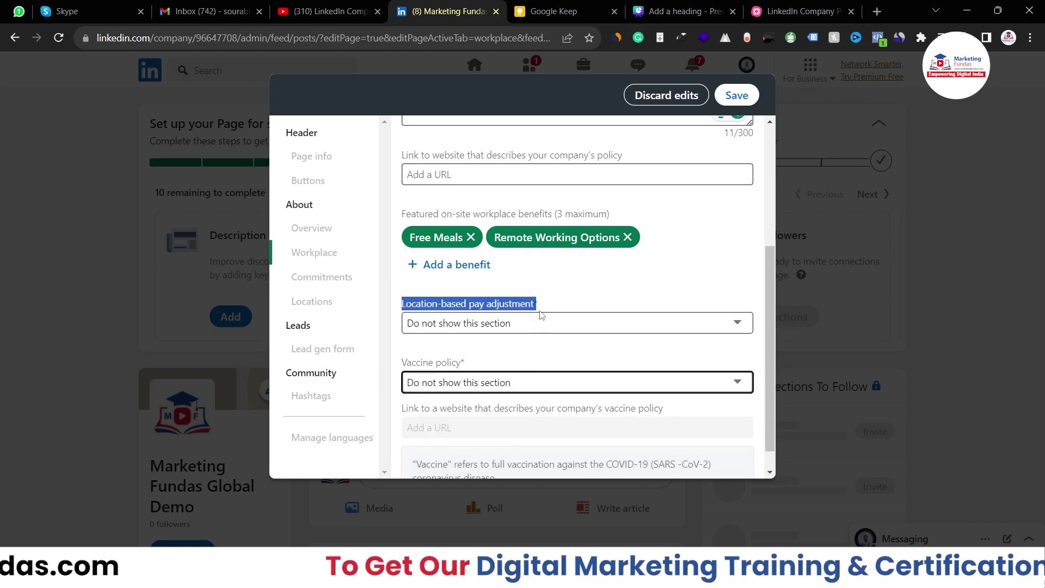
Save the workplace settings and open the Commitments section of the editor
{"action": "scroll", "coordinate": [539, 313], "scroll_direction": "up", "scroll_amount": 5}
{"action": "left_click", "coordinate": [737, 96]}
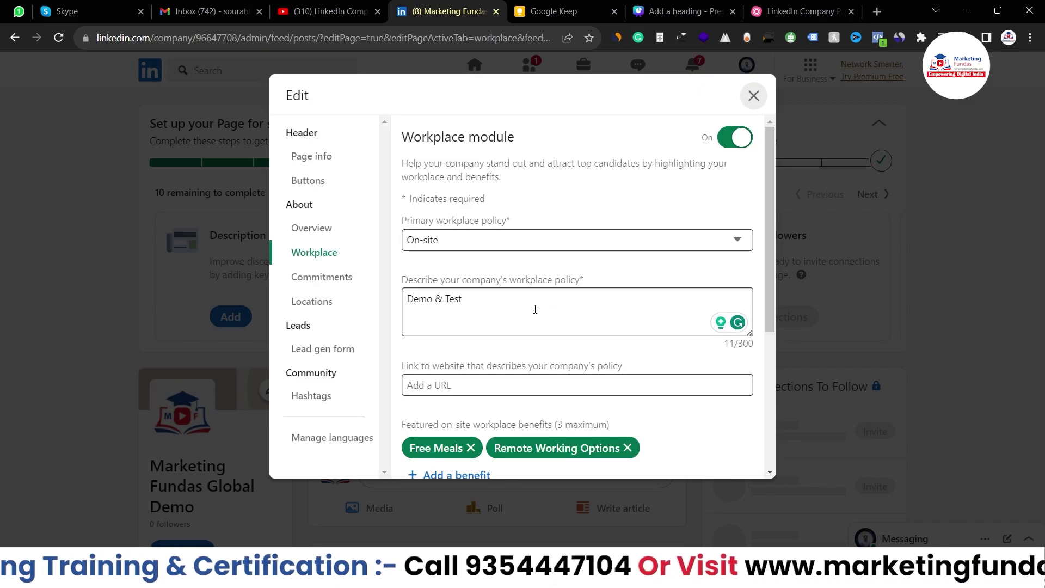
{"action": "left_click", "coordinate": [316, 277]}
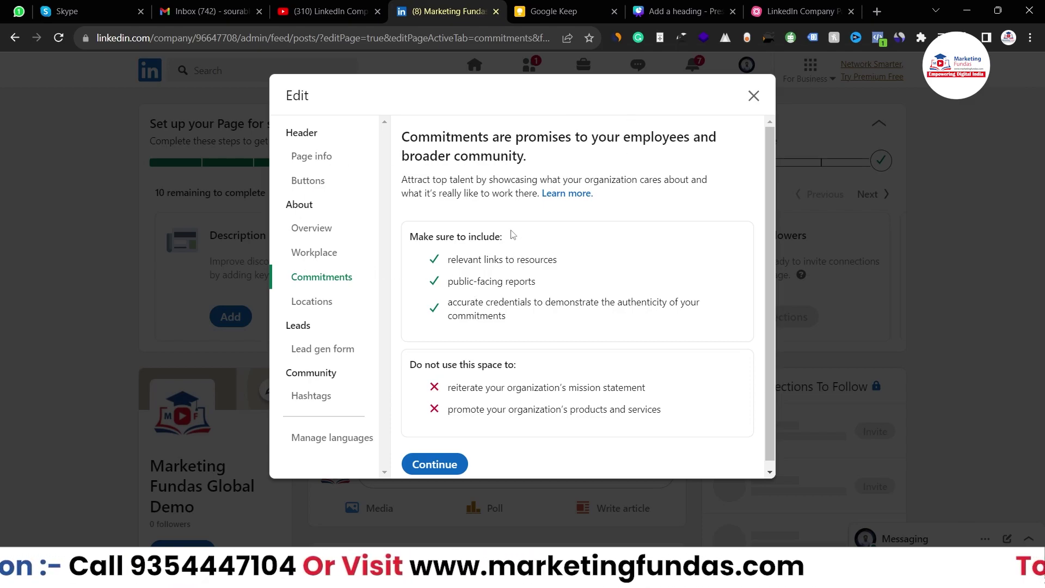
Read through the Commitments introduction and 'Make sure to include' guidance, then continue to the five commitment options
{"action": "left_click_drag", "start_coordinate": [410, 136], "coordinate": [527, 175]}
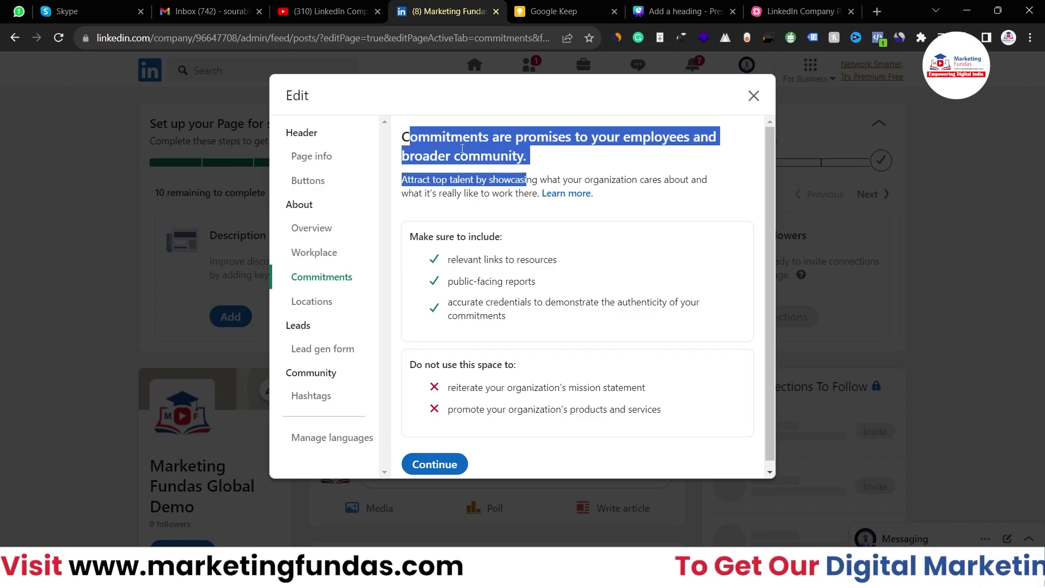
{"action": "left_click", "coordinate": [532, 140]}
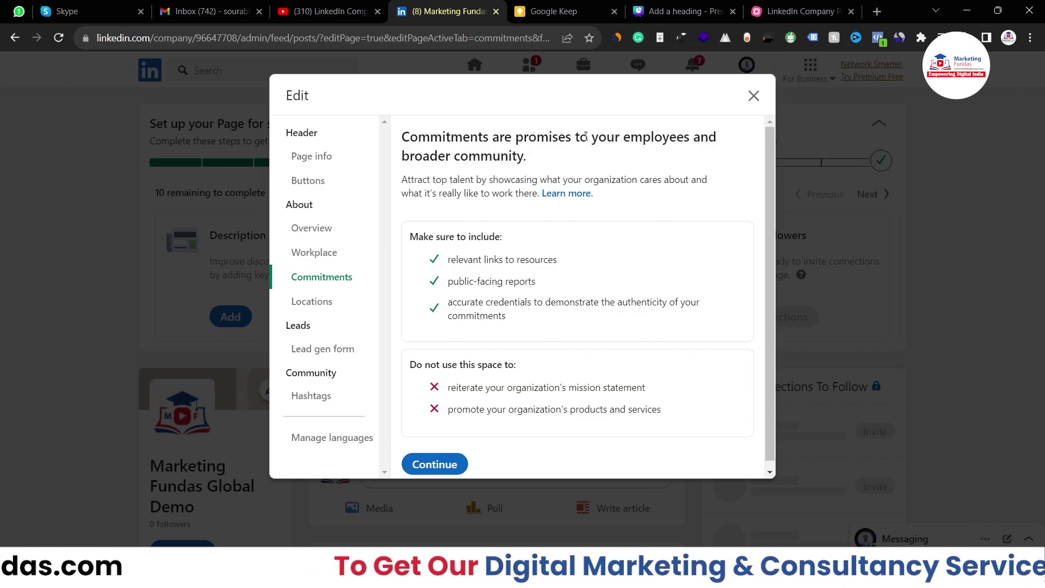
{"action": "left_click_drag", "start_coordinate": [531, 156], "coordinate": [395, 148]}
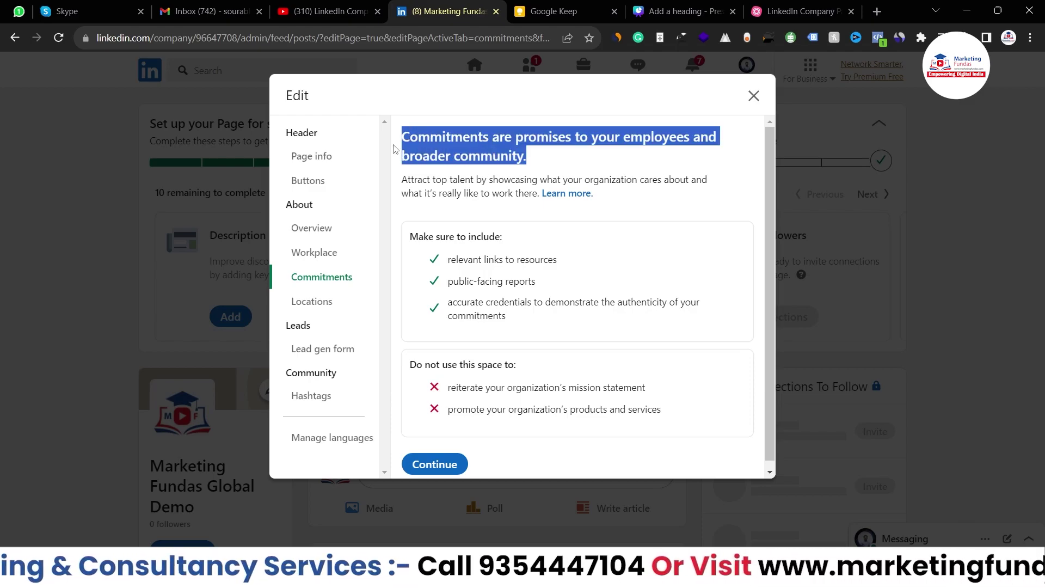
{"action": "left_click", "coordinate": [575, 173]}
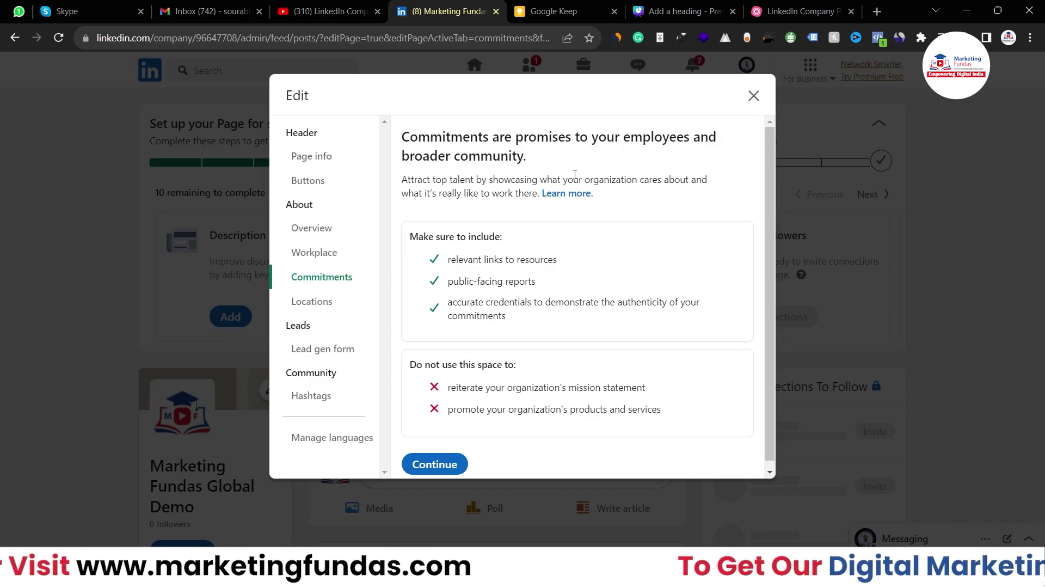
{"action": "left_click_drag", "start_coordinate": [409, 236], "coordinate": [482, 252]}
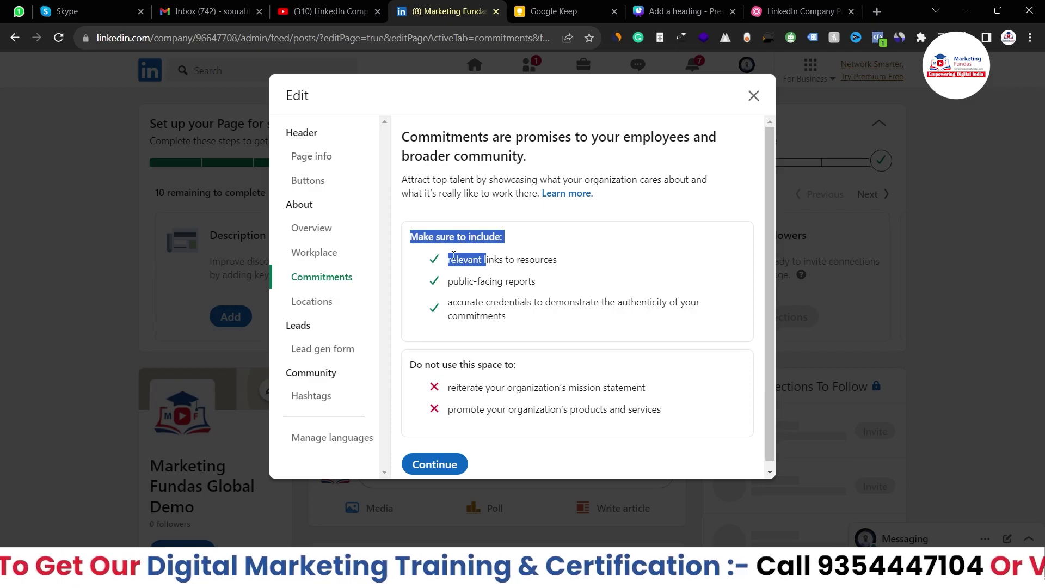
{"action": "left_click", "coordinate": [470, 260]}
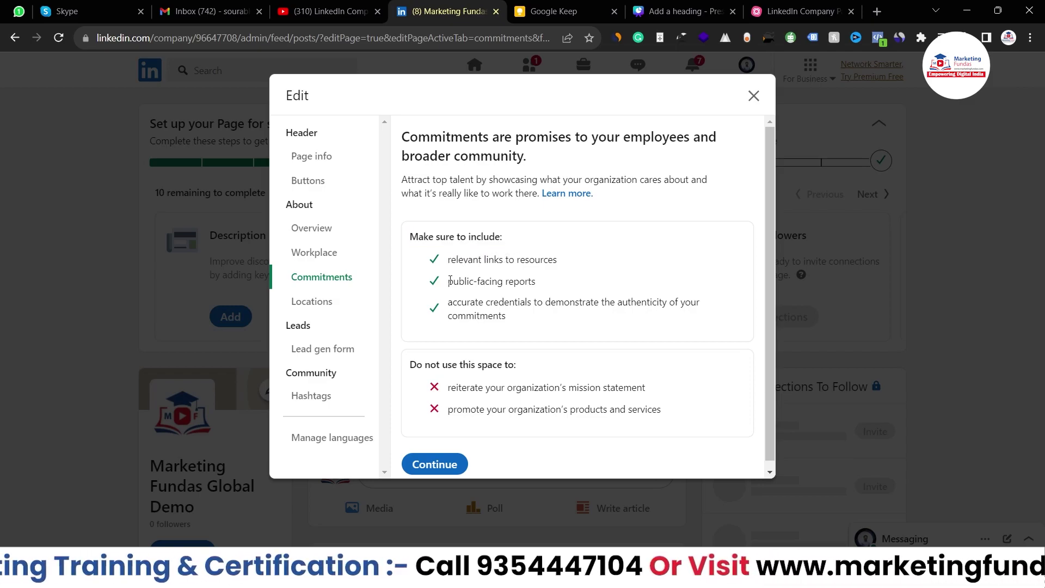
{"action": "left_click_drag", "start_coordinate": [464, 285], "coordinate": [520, 284]}
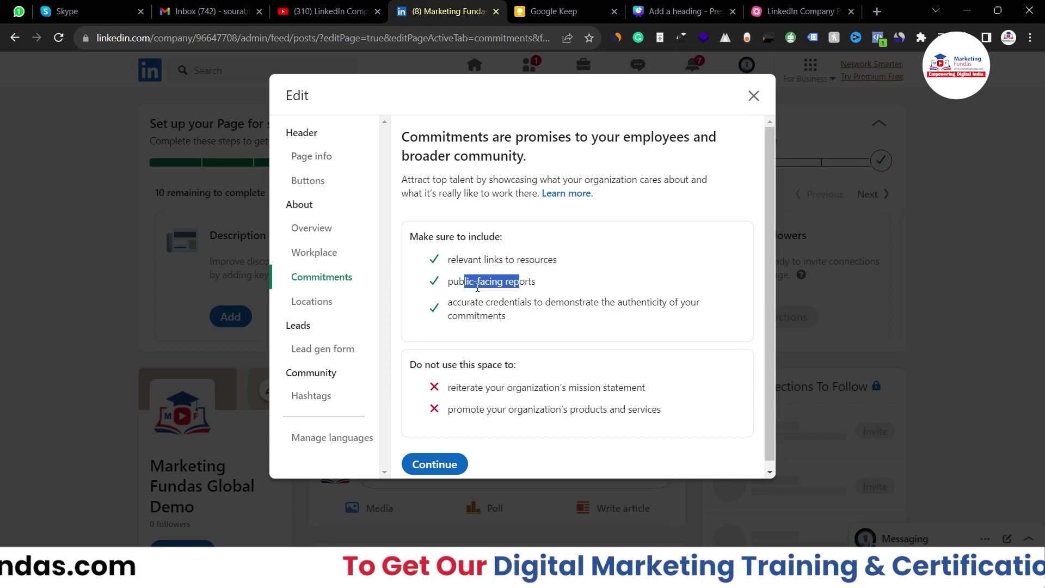
{"action": "left_click", "coordinate": [423, 464]}
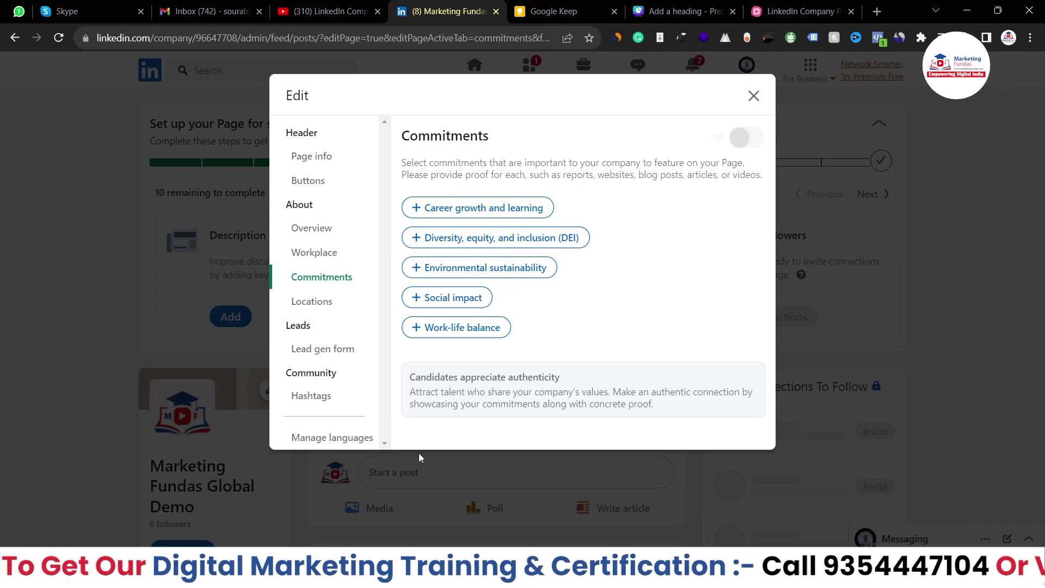